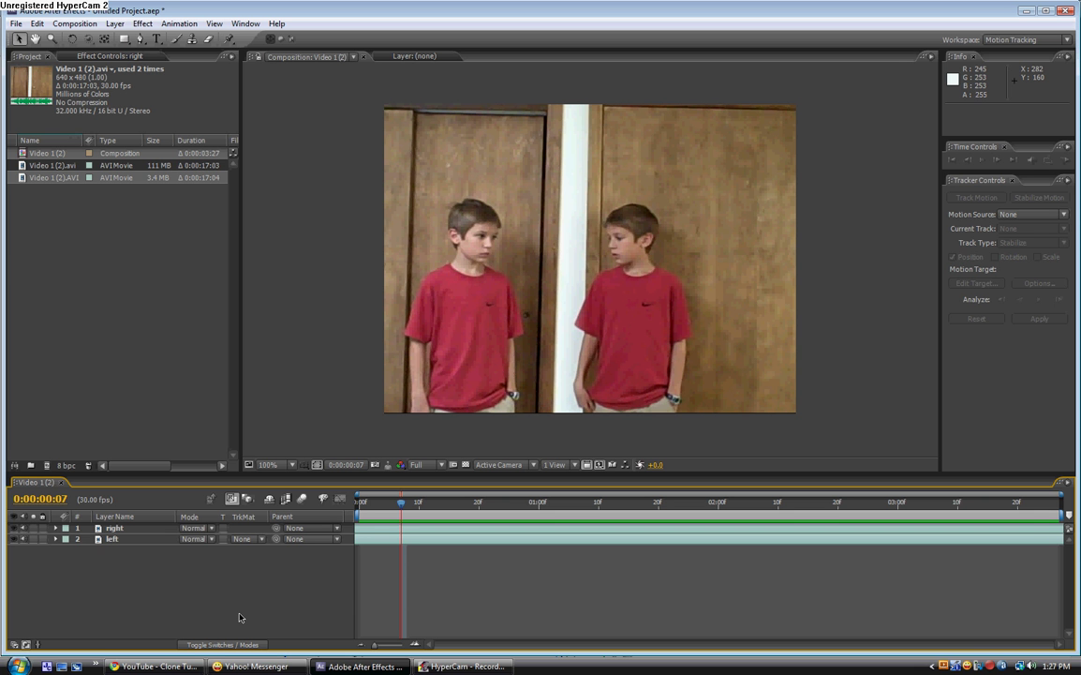
- Preview the existing clone composition, then stop and scrub later to view the clones
key("KP_0")
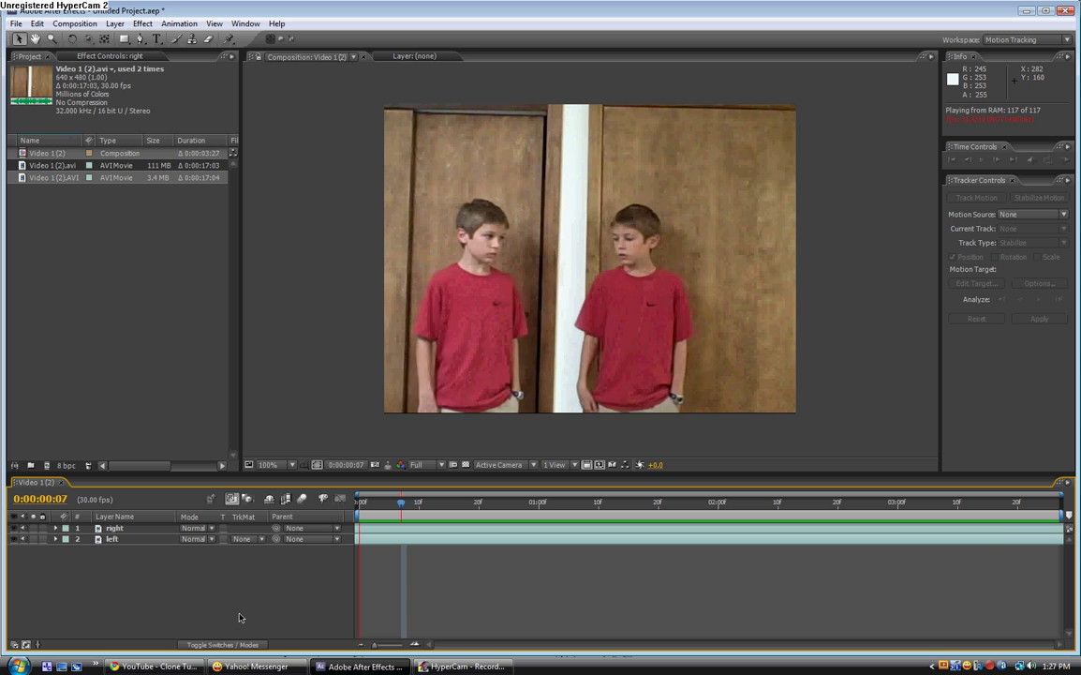
left_click(203, 527)
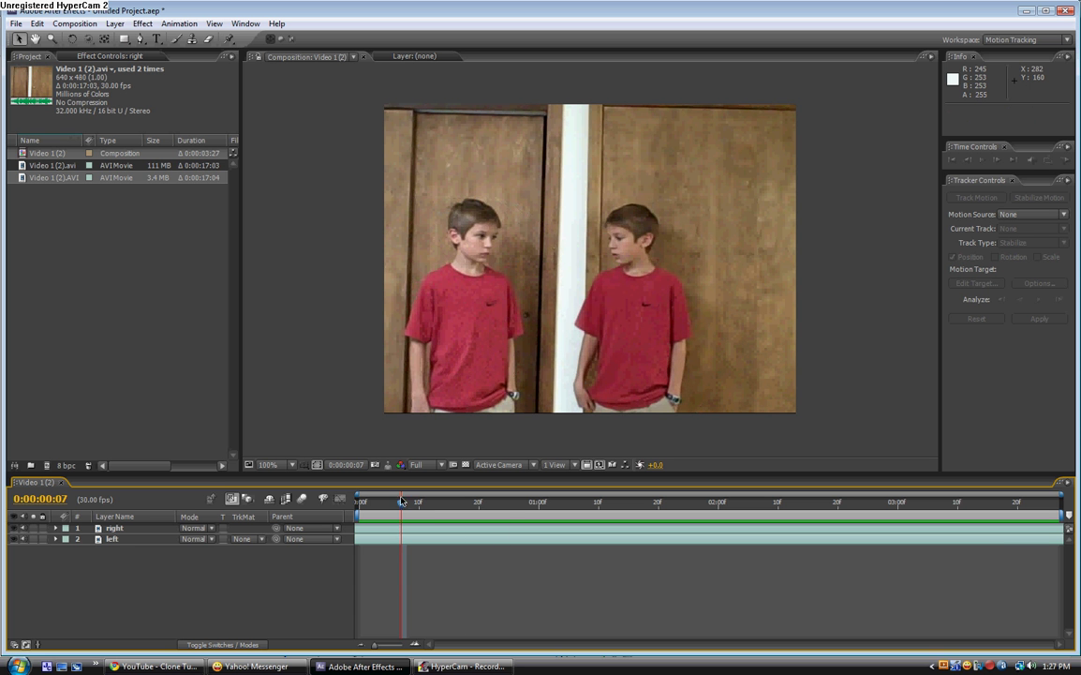
left_click_drag(401, 503, 522, 515)
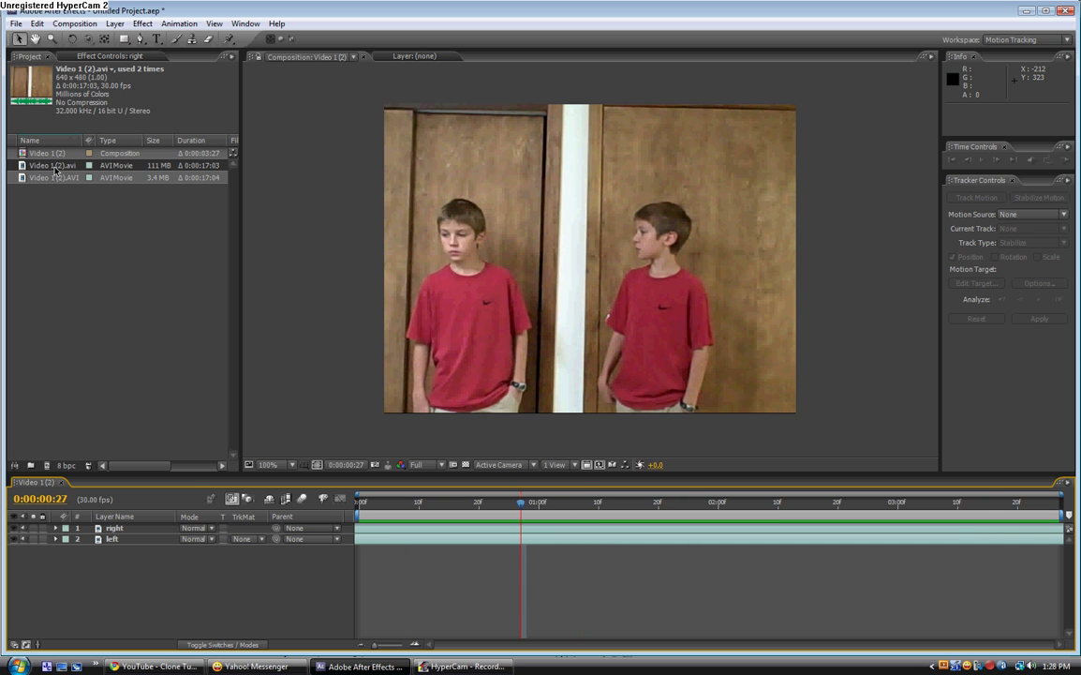
- Create a composition from Video 1 (2).avi and scrub through the door footage back to the start
left_click(104, 254)
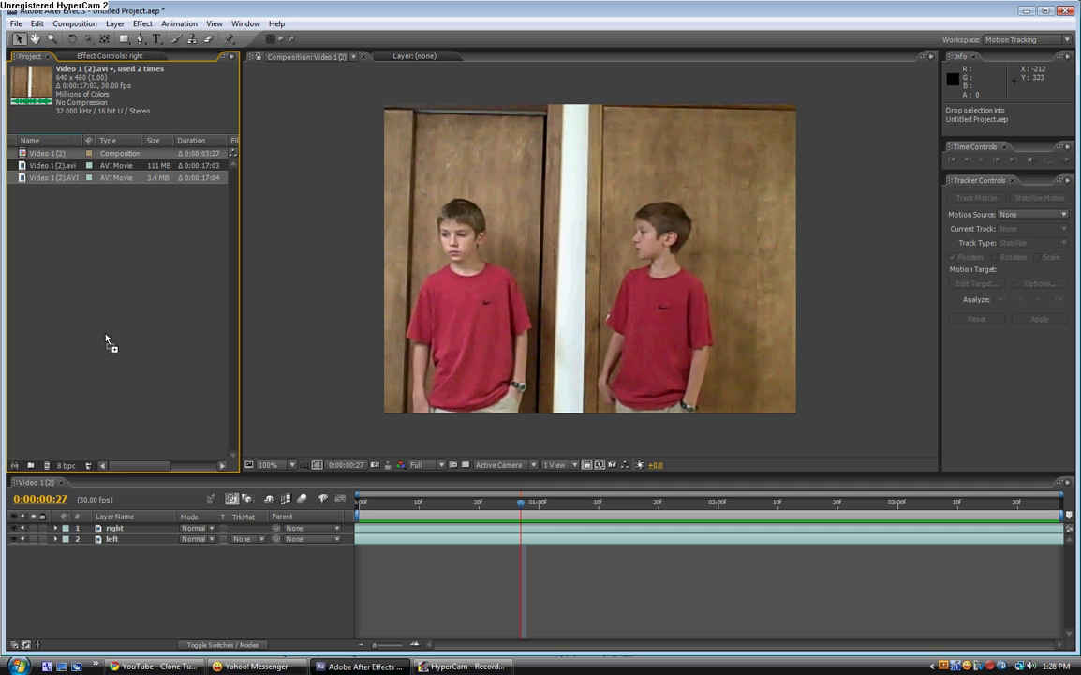
left_click(47, 466)
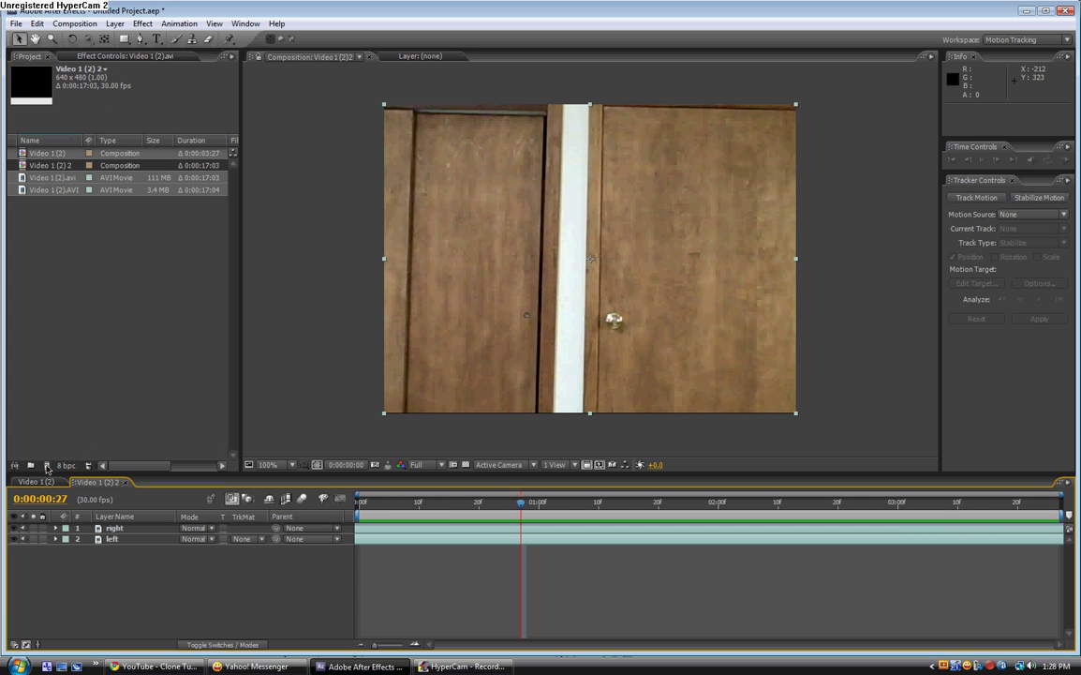
left_click_drag(364, 506, 992, 502)
key("space")
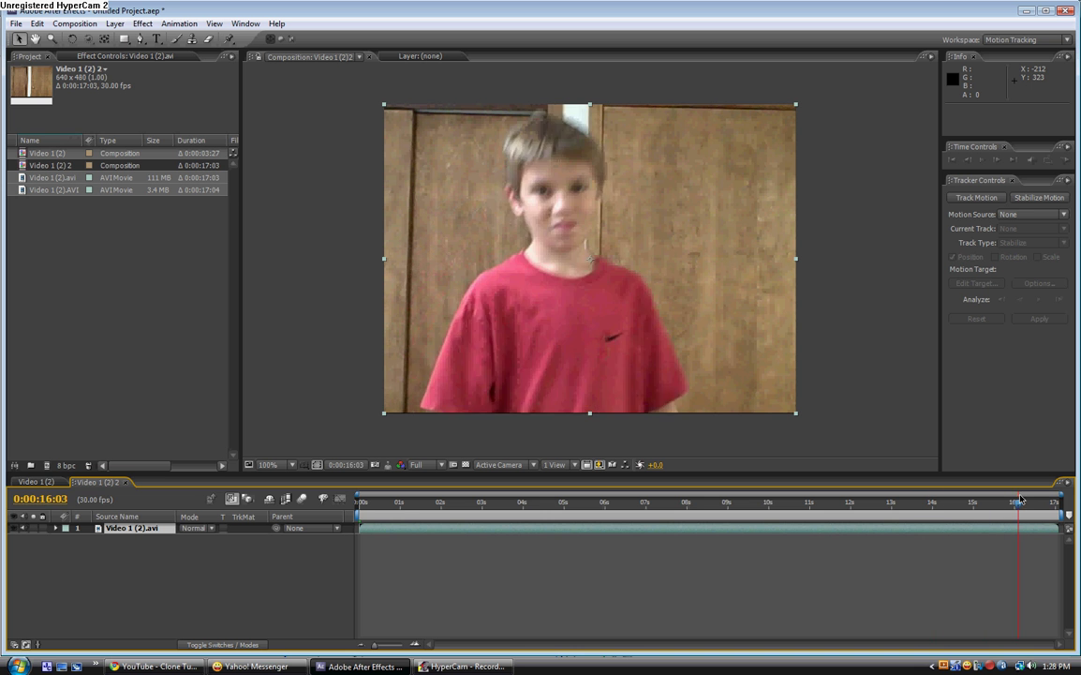
left_click(458, 503)
left_click_drag(458, 503, 393, 506)
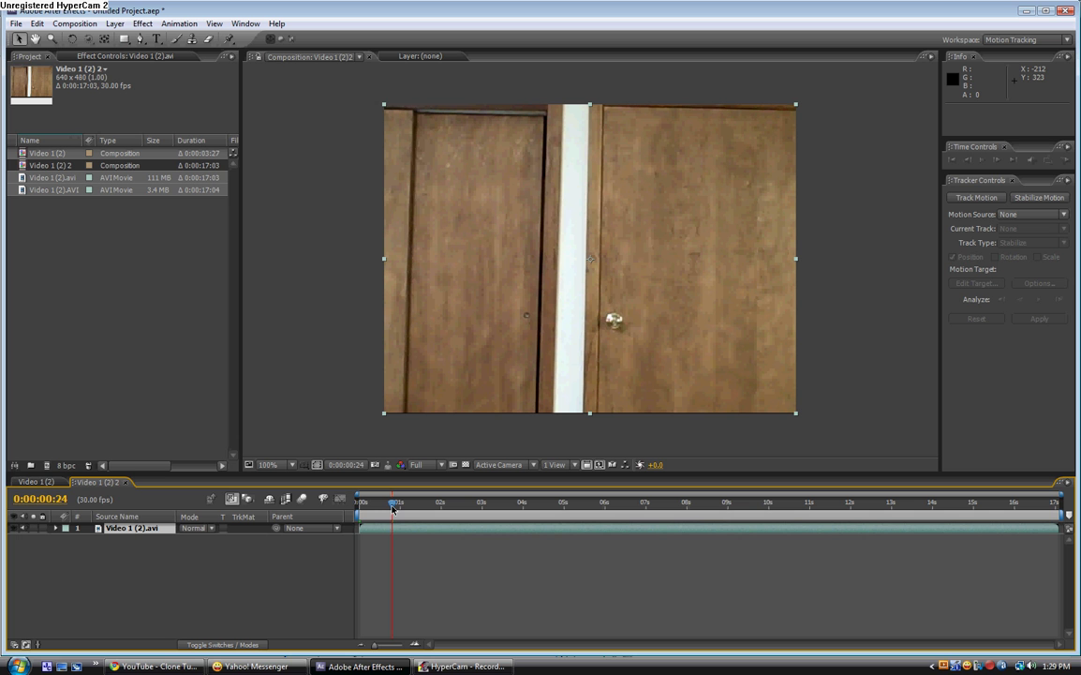
left_click_drag(392, 507, 361, 507)
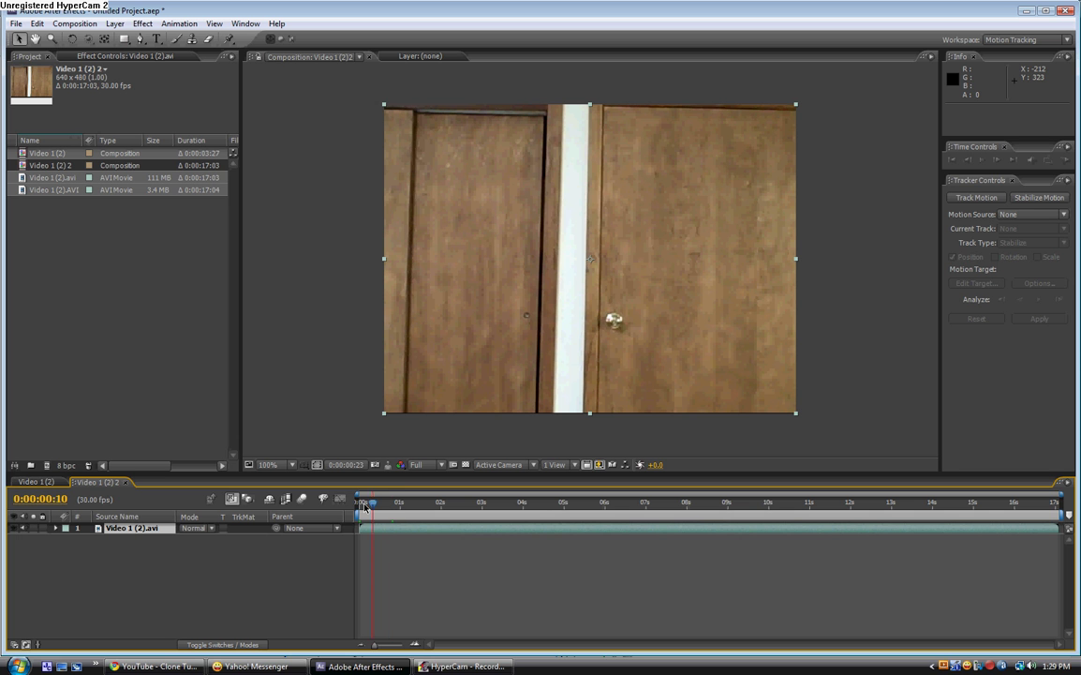
- Duplicate the door footage layer, name the copies right and left, and stack right above left
left_click(119, 530)
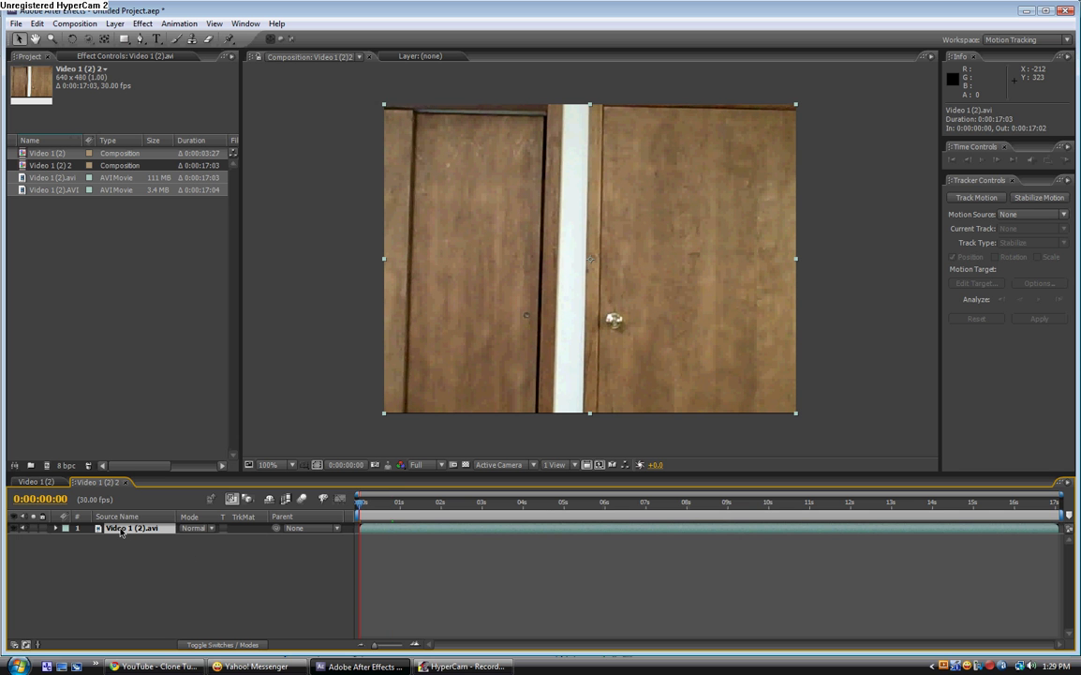
key("ctrl+d")
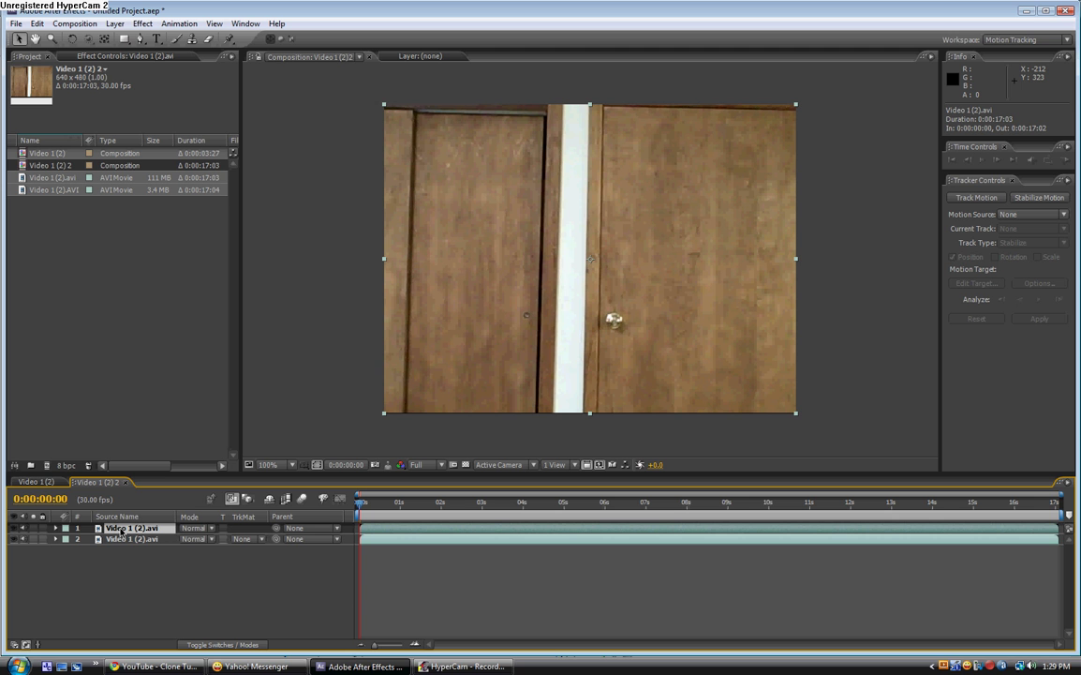
key("Return")
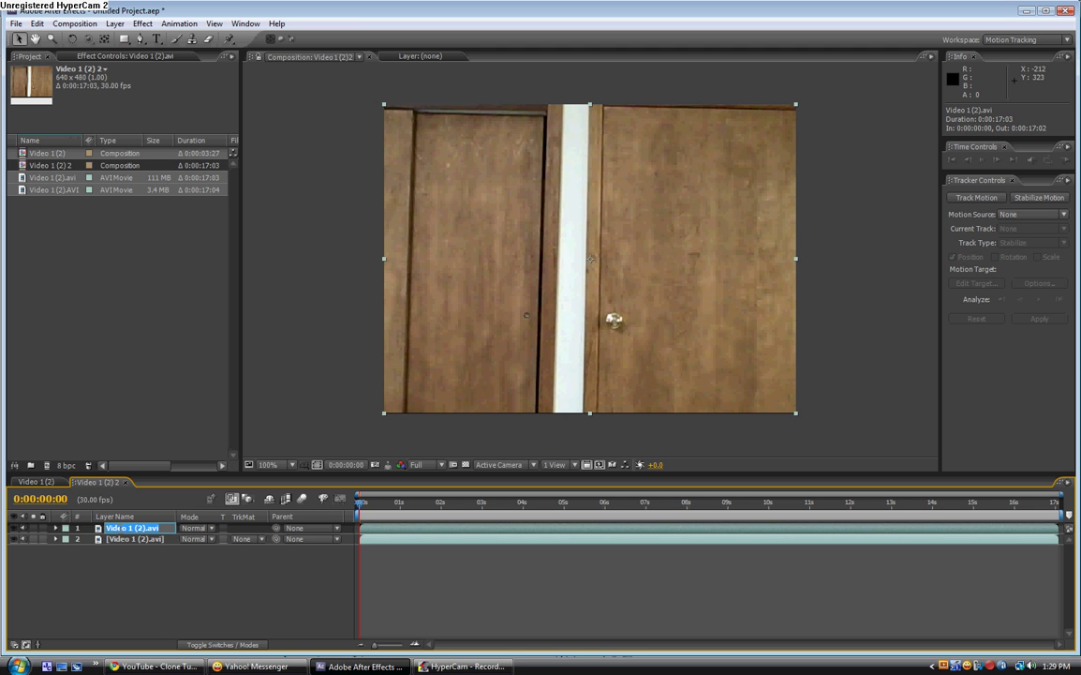
key("BackSpace")
left_click(123, 542)
key("Return")
key("BackSpace")
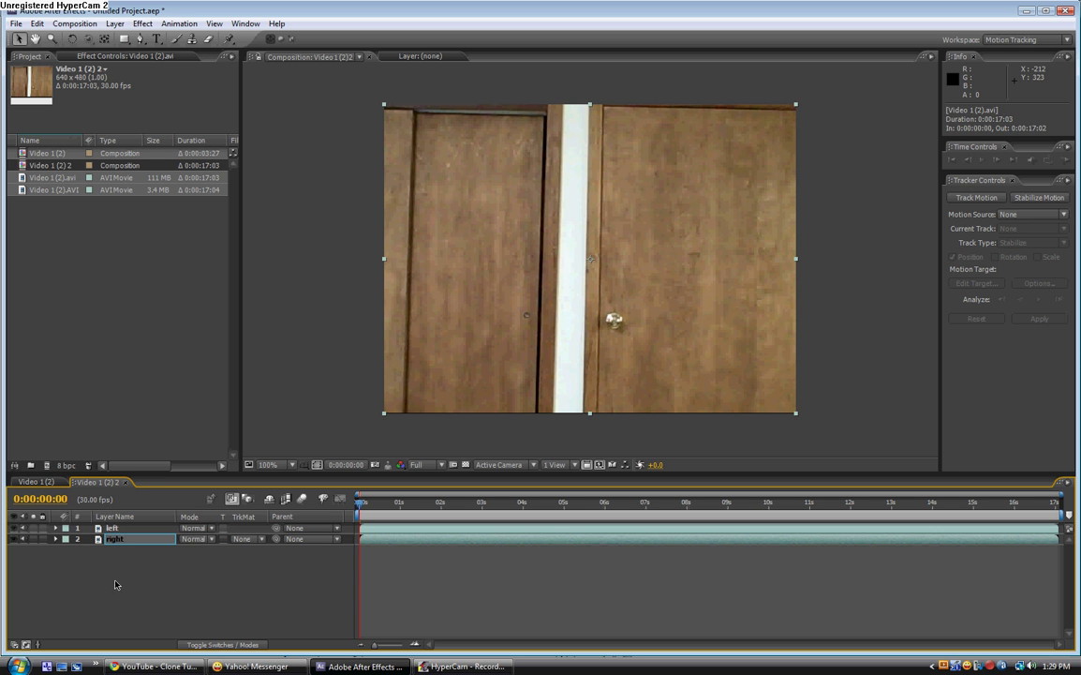
left_click(123, 530)
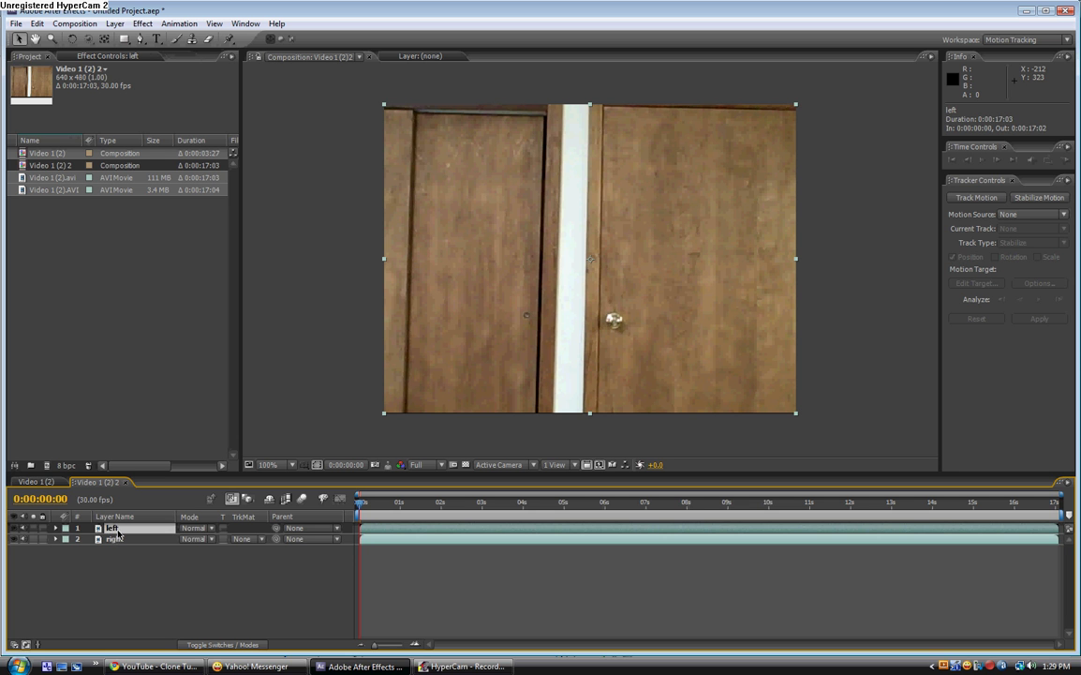
key("ctrl+bracketleft")
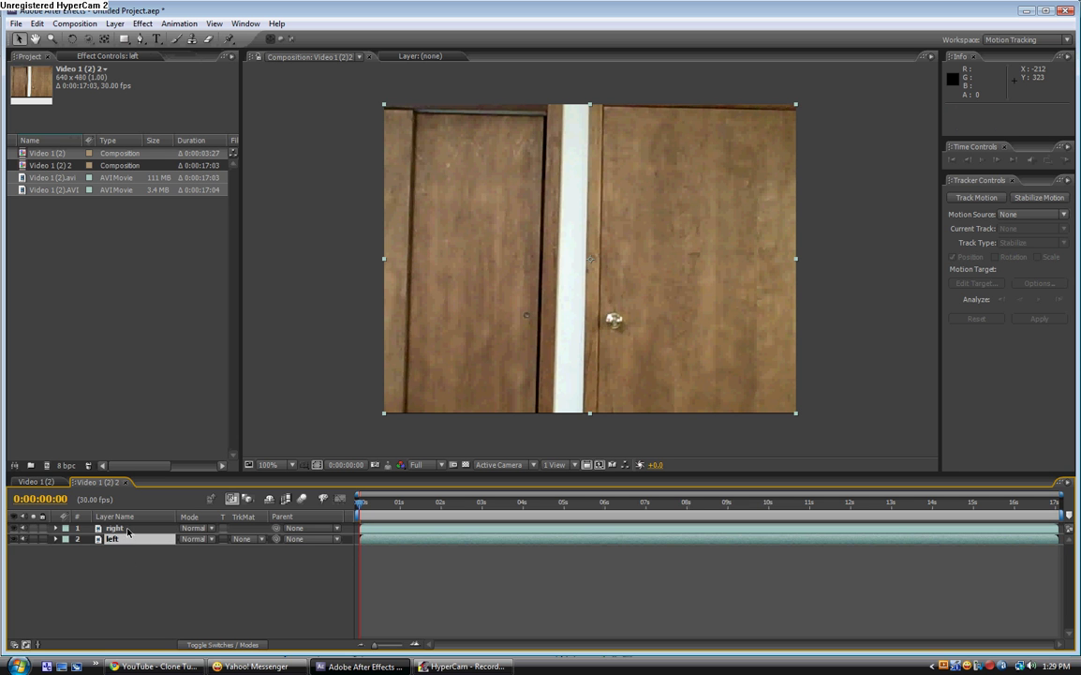
left_click(125, 530)
- Set the right layer's in point at 0:00:03:15, undoing an accidental out-point trim
left_click_drag(366, 505, 508, 501)
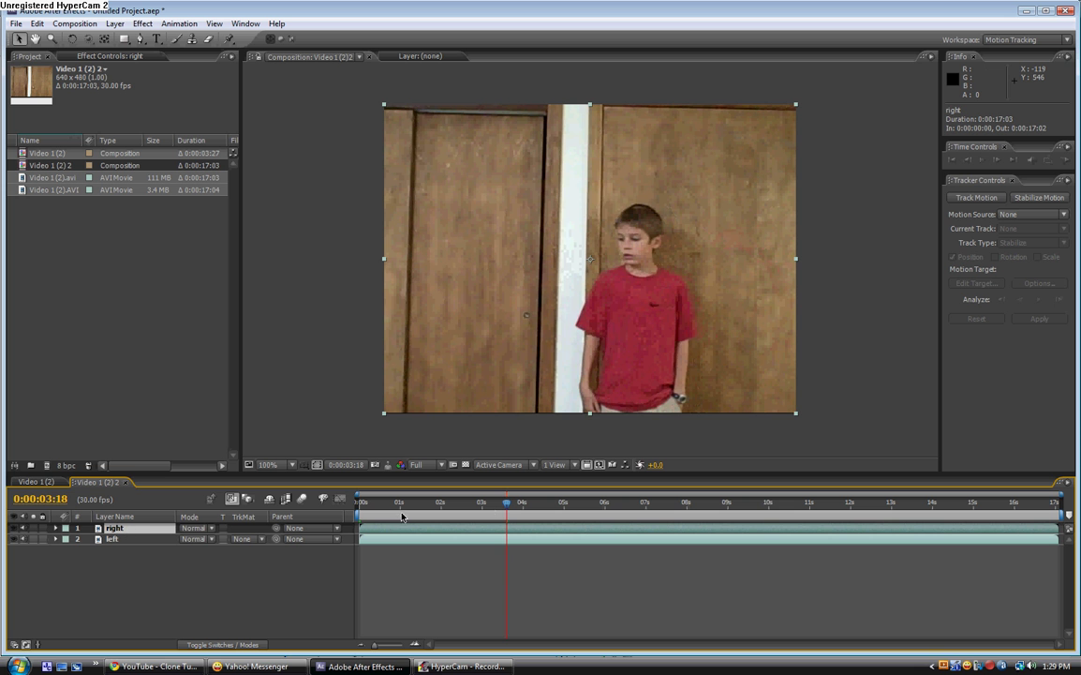
left_click(470, 505)
left_click_drag(471, 507, 505, 511)
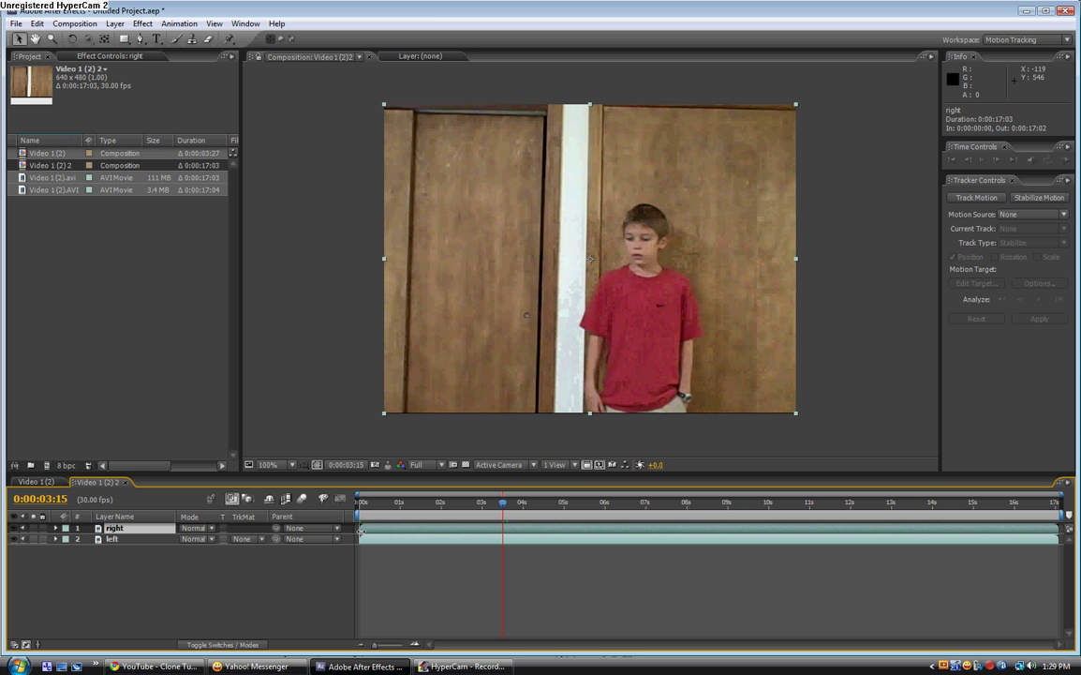
key("alt+bracketright")
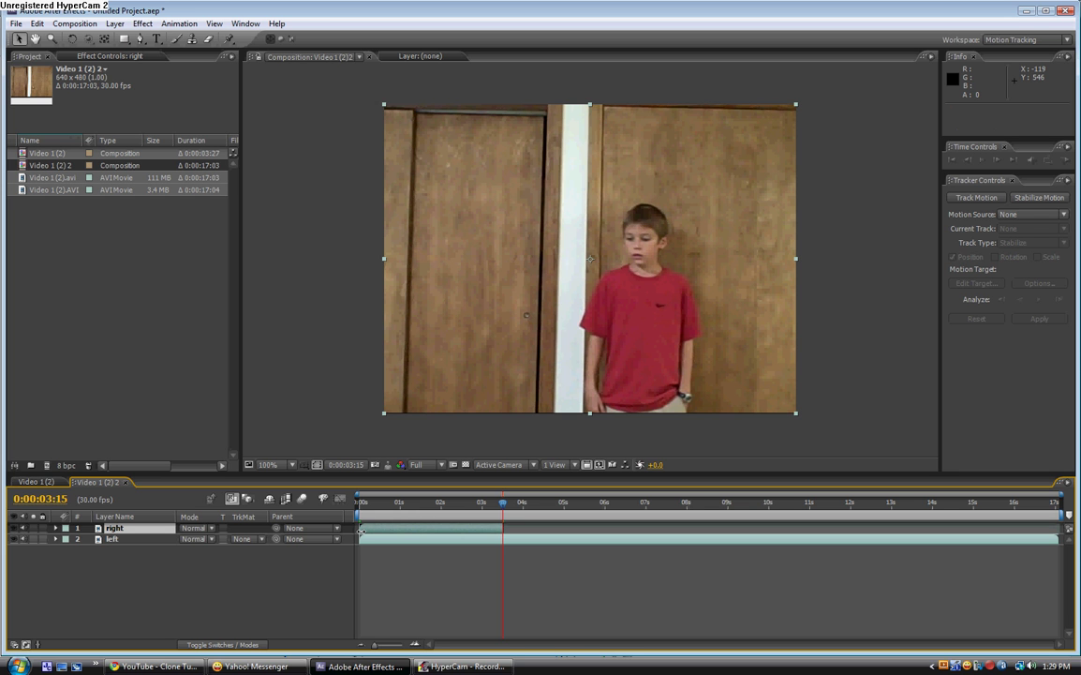
key("ctrl+z")
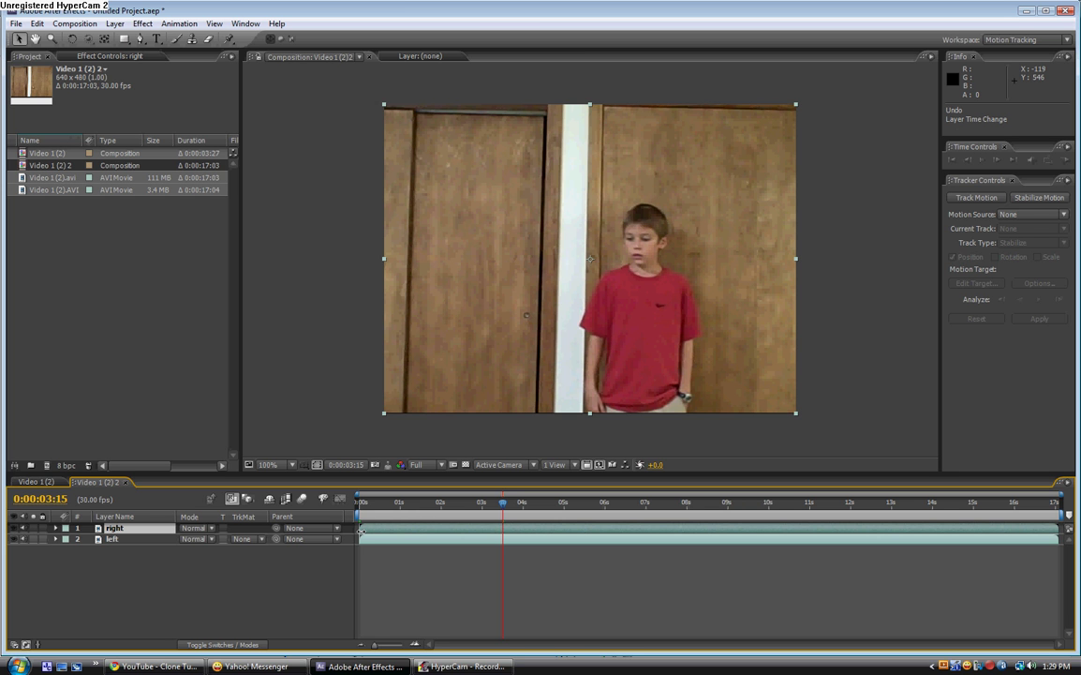
key("alt+bracketleft")
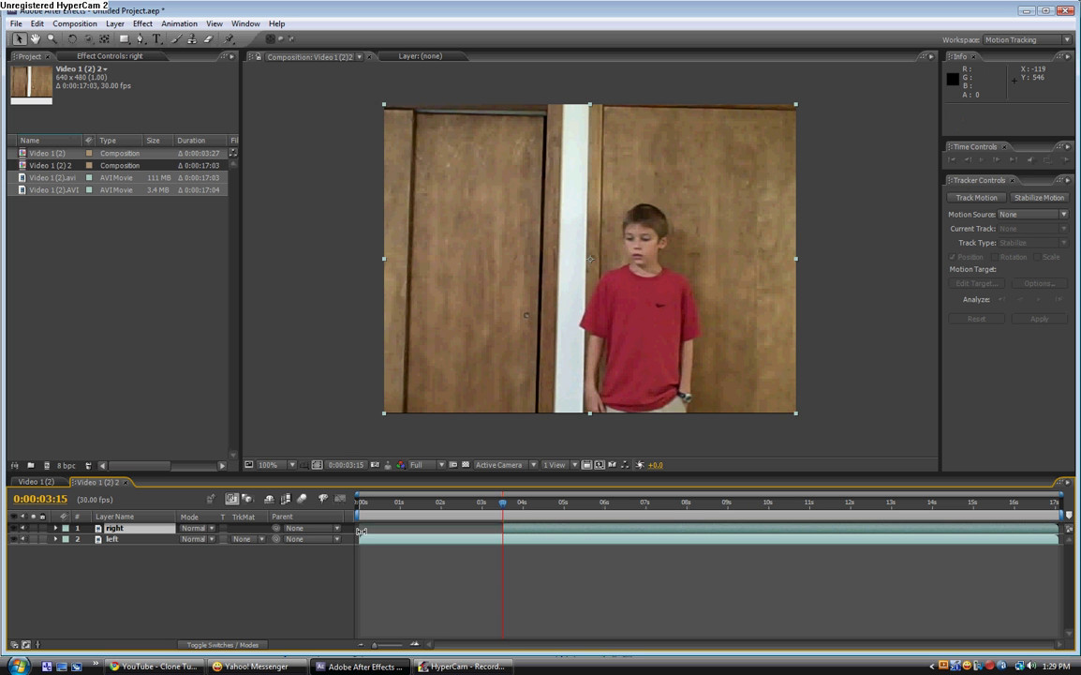
- Trim the right layer's out point at 0:00:07:03 and slide the layer to start at 0s
left_click_drag(503, 502, 649, 511)
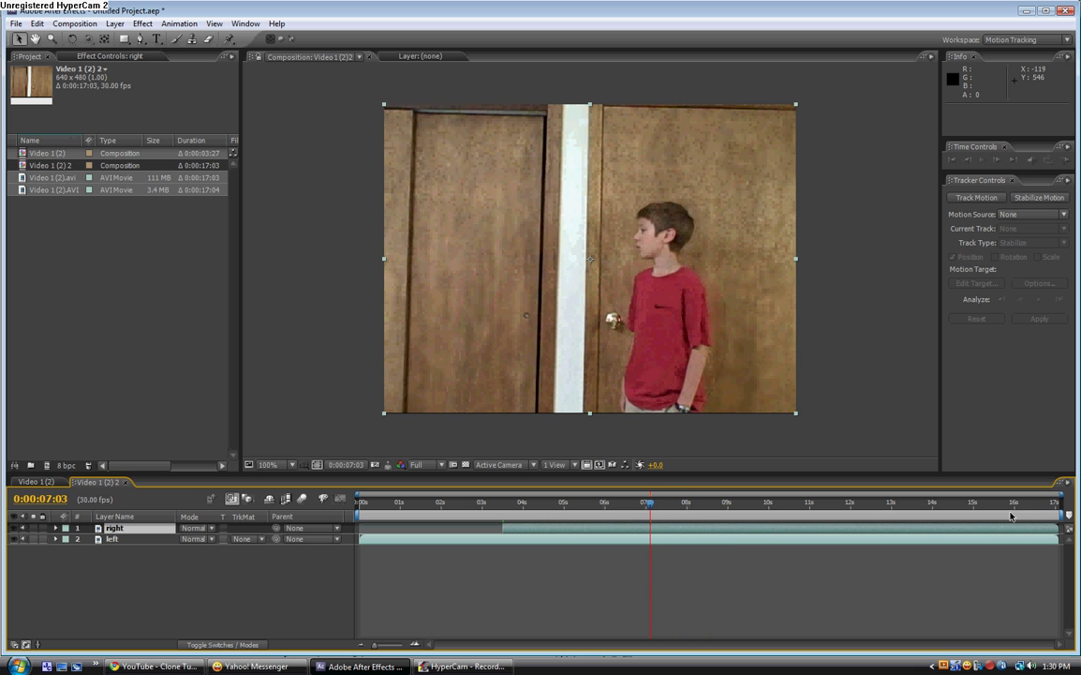
key("alt+bracketright")
left_click_drag(654, 508, 616, 509)
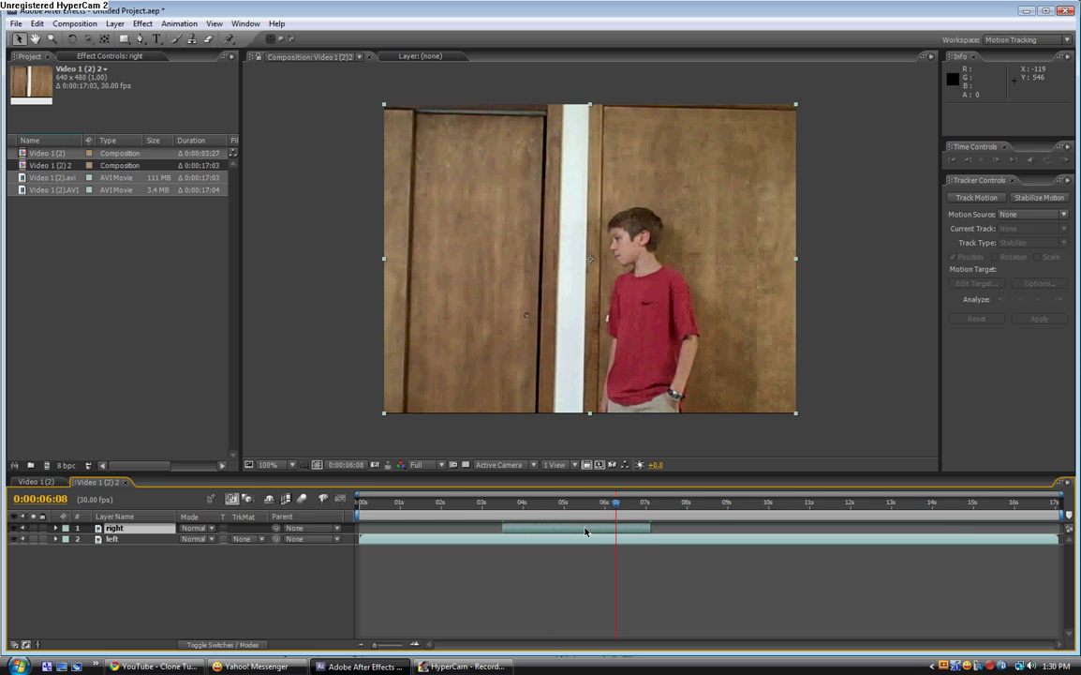
left_click_drag(525, 523, 368, 530)
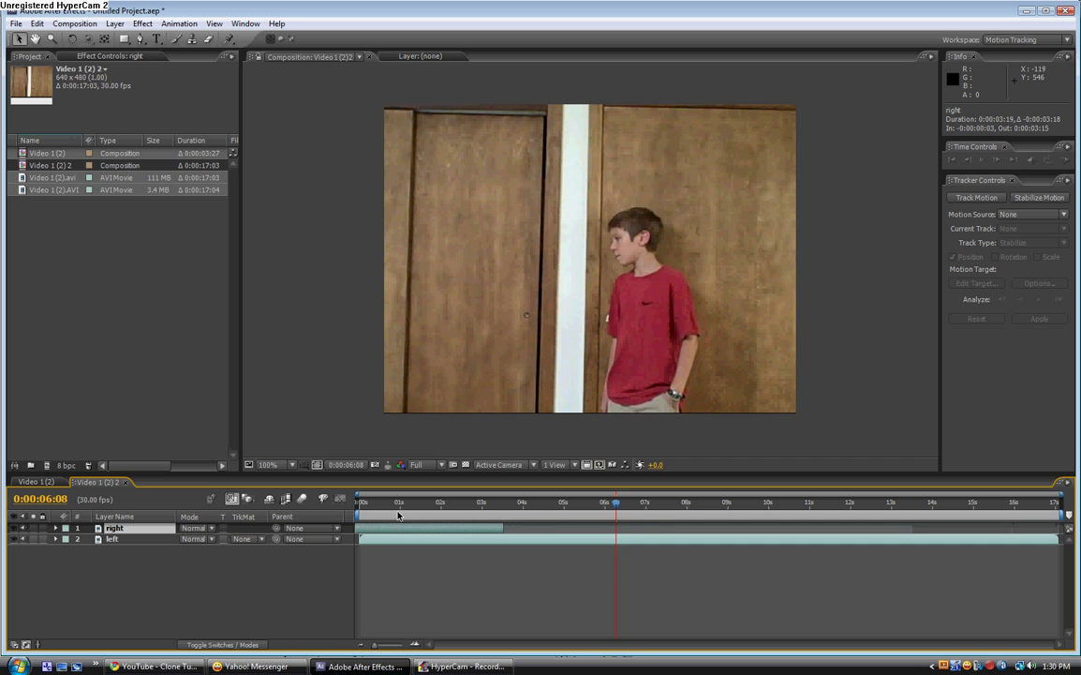
left_click_drag(448, 507, 555, 507)
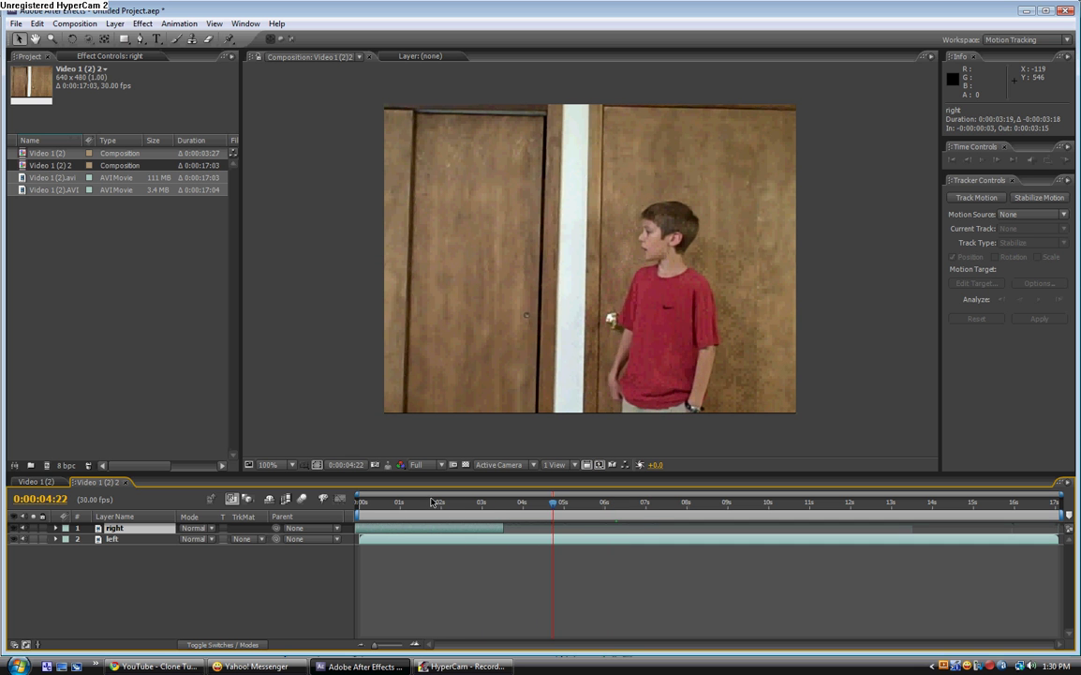
left_click(134, 541)
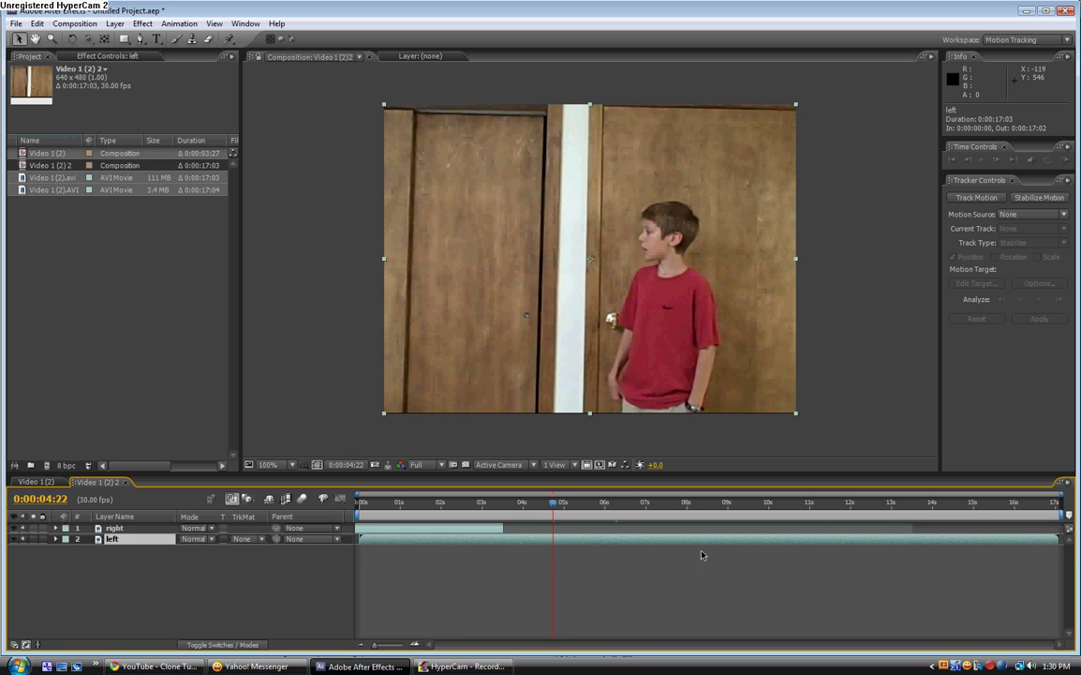
- Trim the left layer to a 4:09 clip from zero to 0:00:04:05, then scrub back near 0:00:01:02
left_click_drag(559, 506, 750, 489)
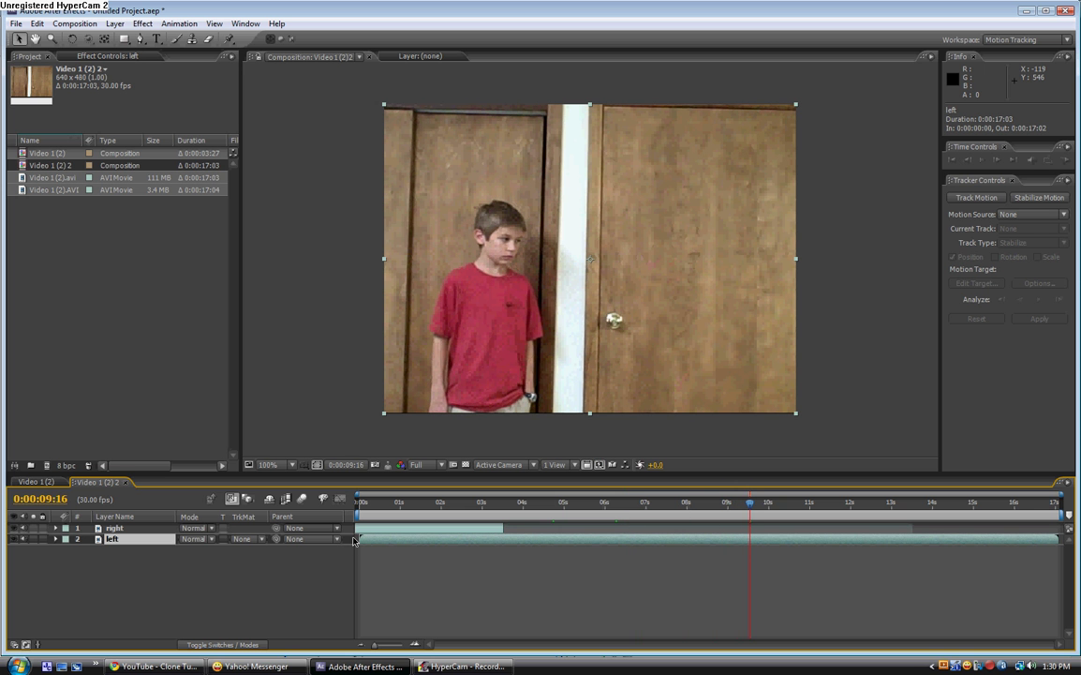
left_click_drag(362, 539, 582, 544)
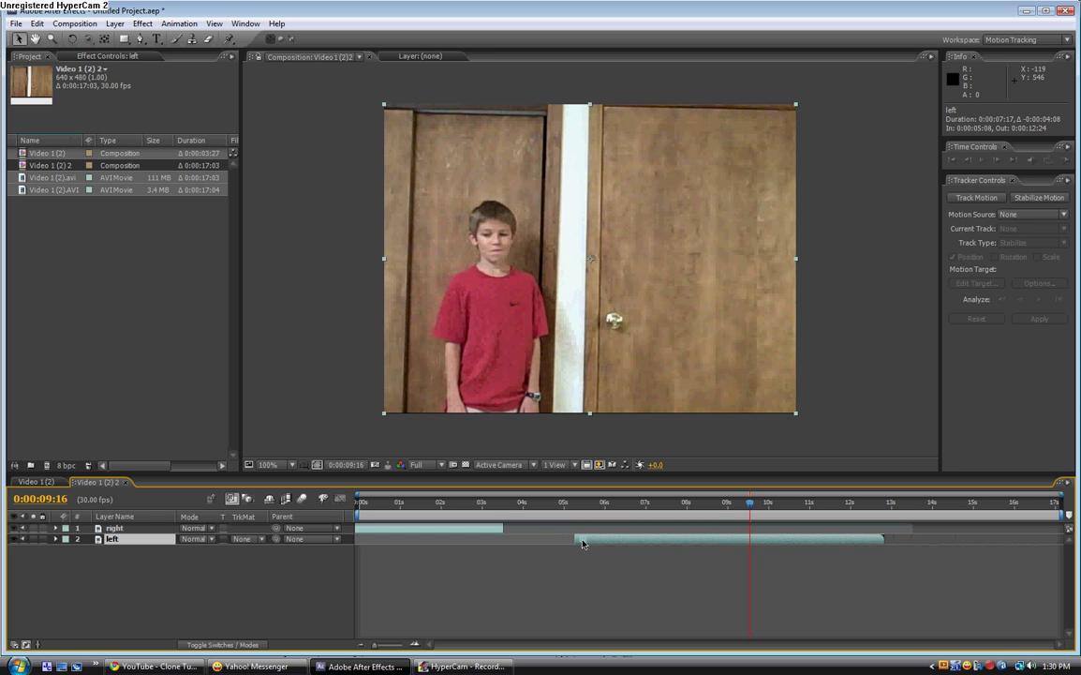
left_click_drag(883, 538, 504, 538)
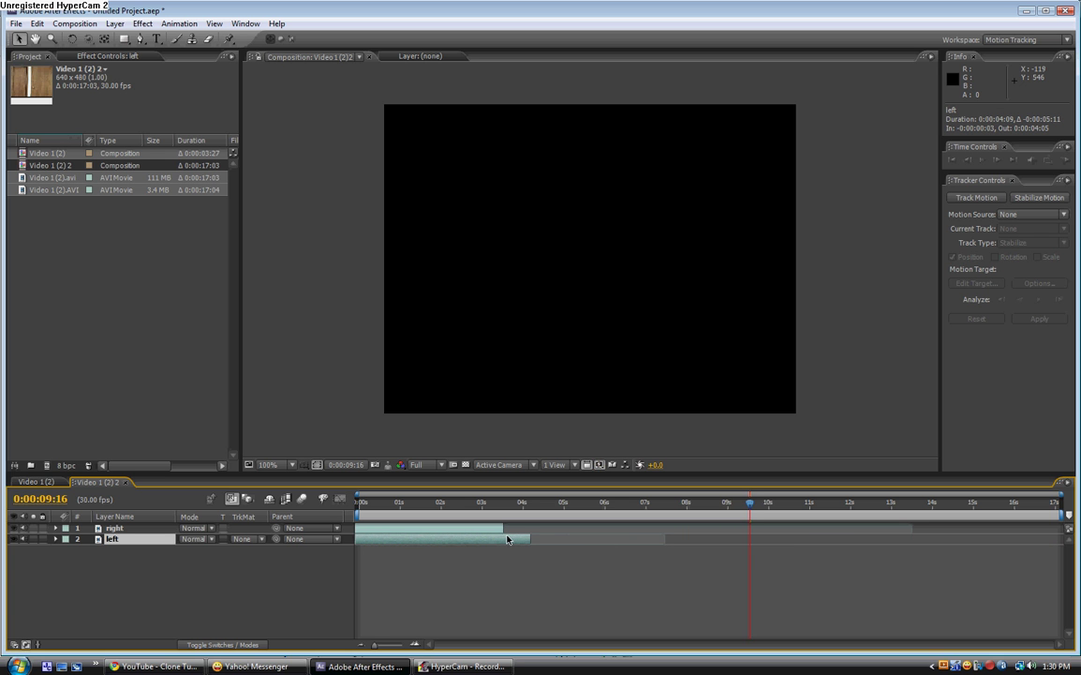
mouse_move(410, 506)
left_mouse_down()
mouse_move(527, 507)
mouse_move(403, 506)
left_mouse_up()
left_click(132, 530)
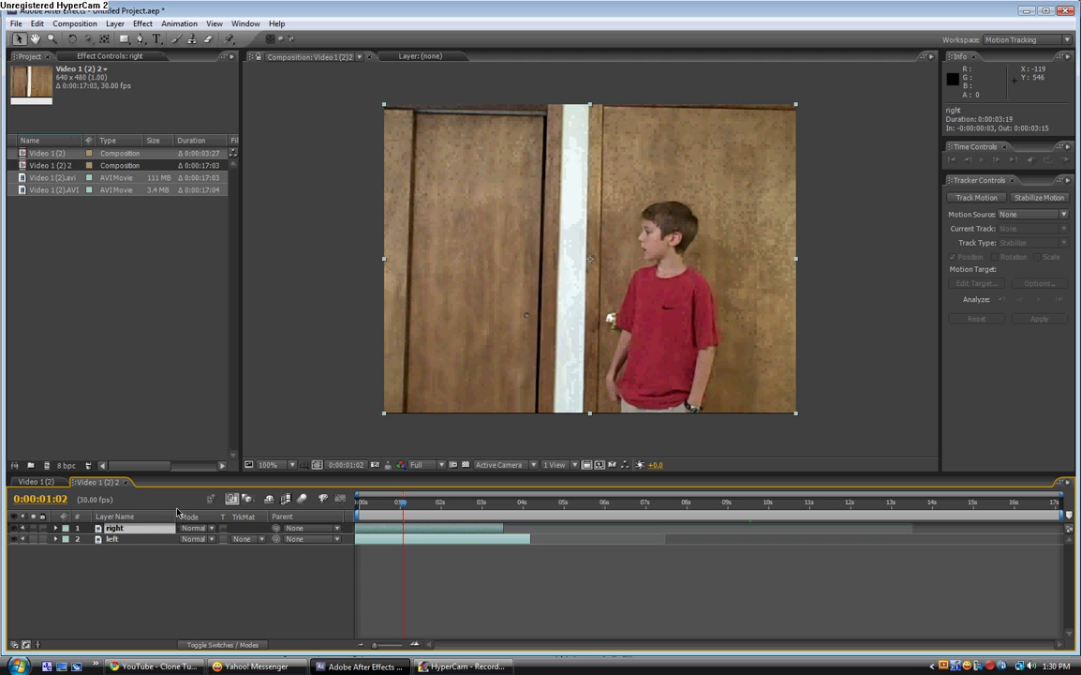
- Draw a closed four-point Pen mask on the right layer from the white door frame to the right edge
left_click(141, 41)
left_click(587, 94)
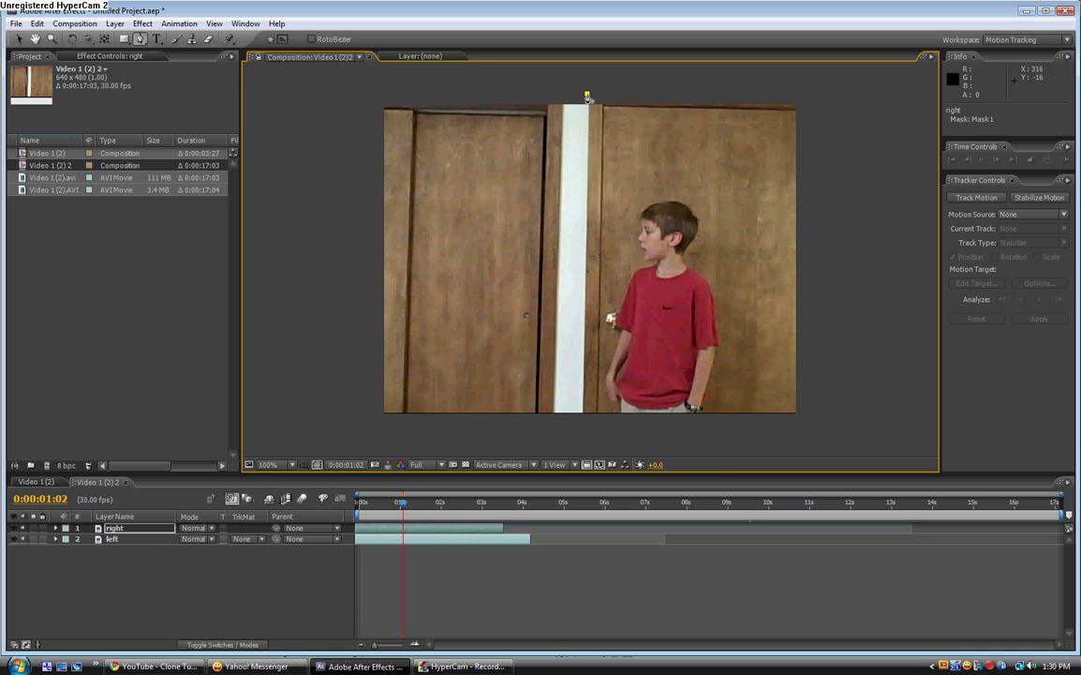
left_click(569, 425)
left_click(823, 420)
left_click(829, 85)
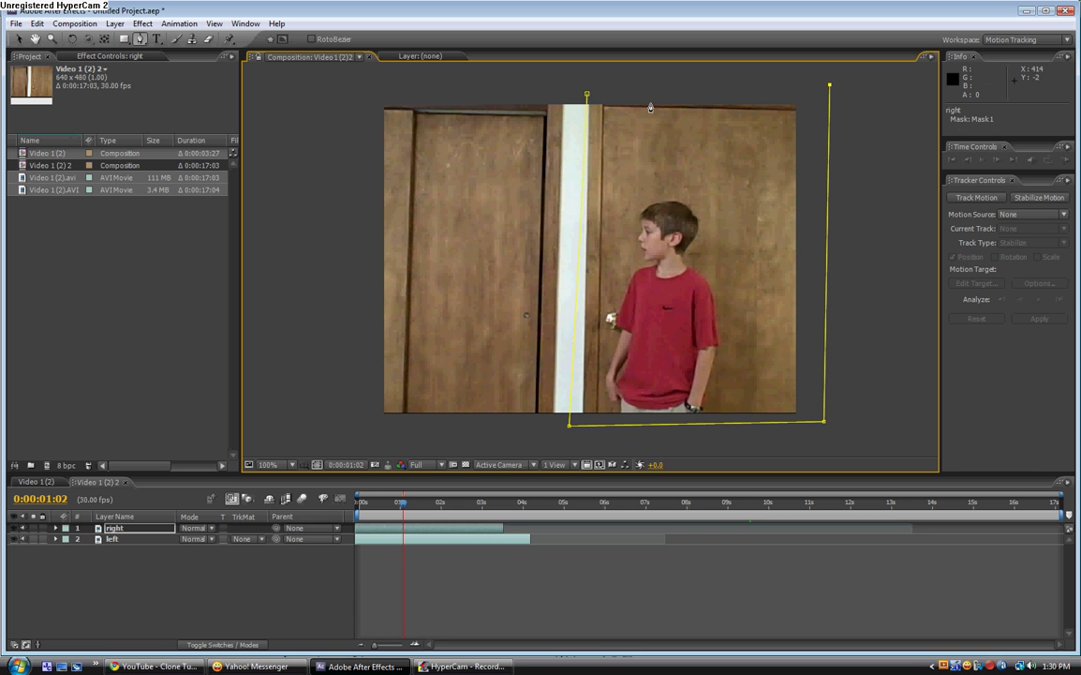
left_click(587, 95)
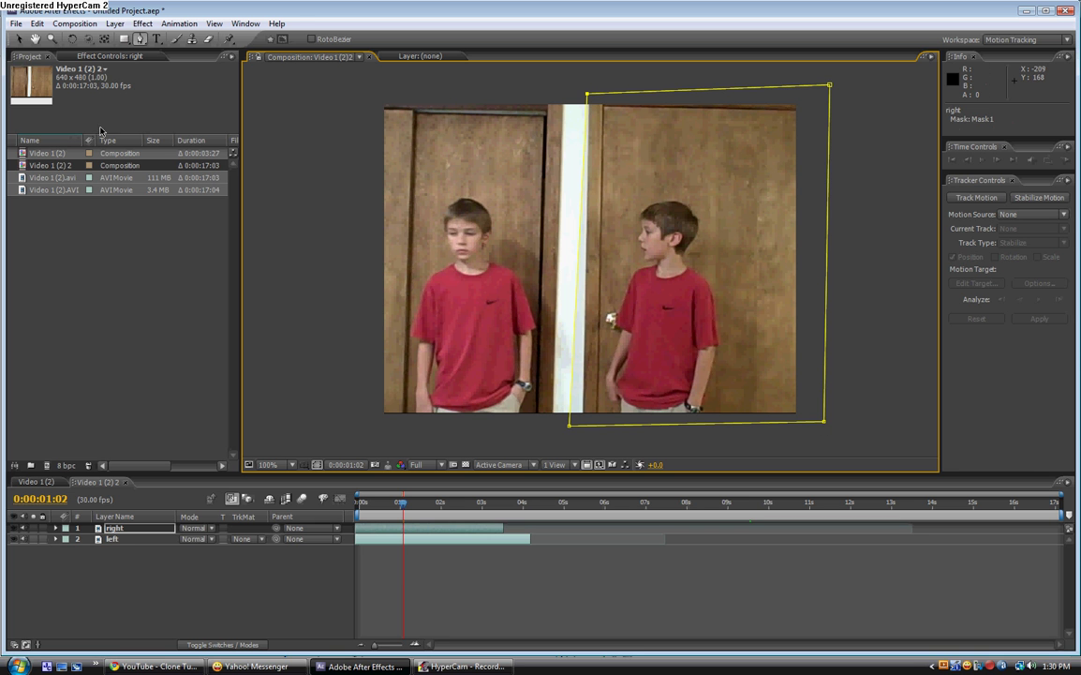
left_click(21, 42)
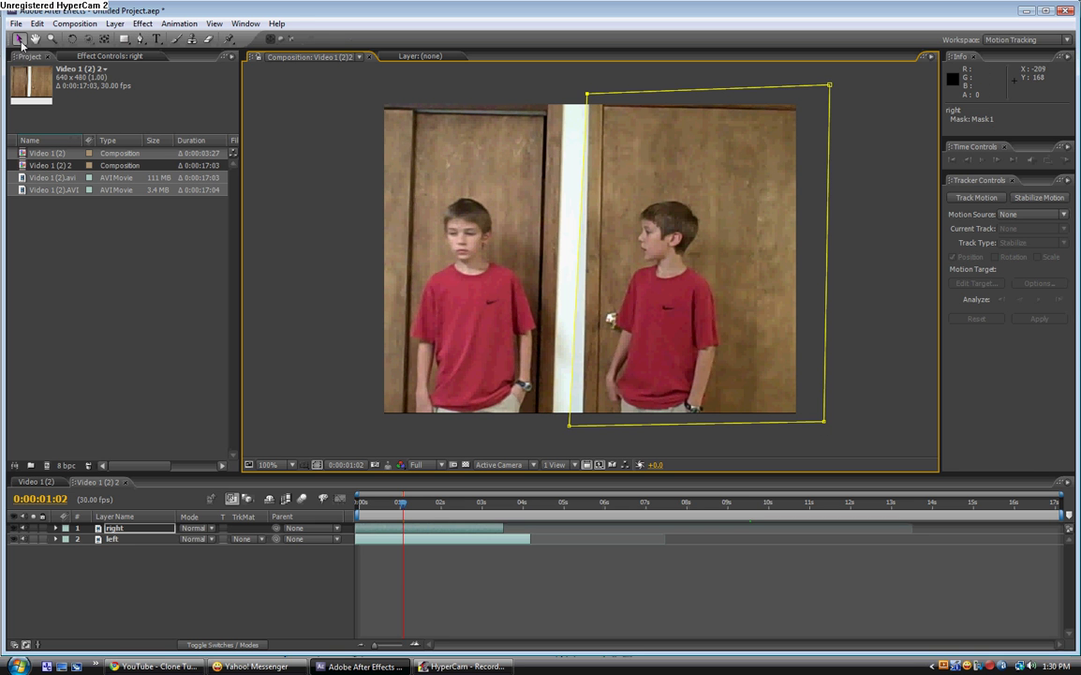
- Scrub forward to check the masked seam between the two boys
left_click(422, 504)
left_click_drag(423, 507, 448, 504)
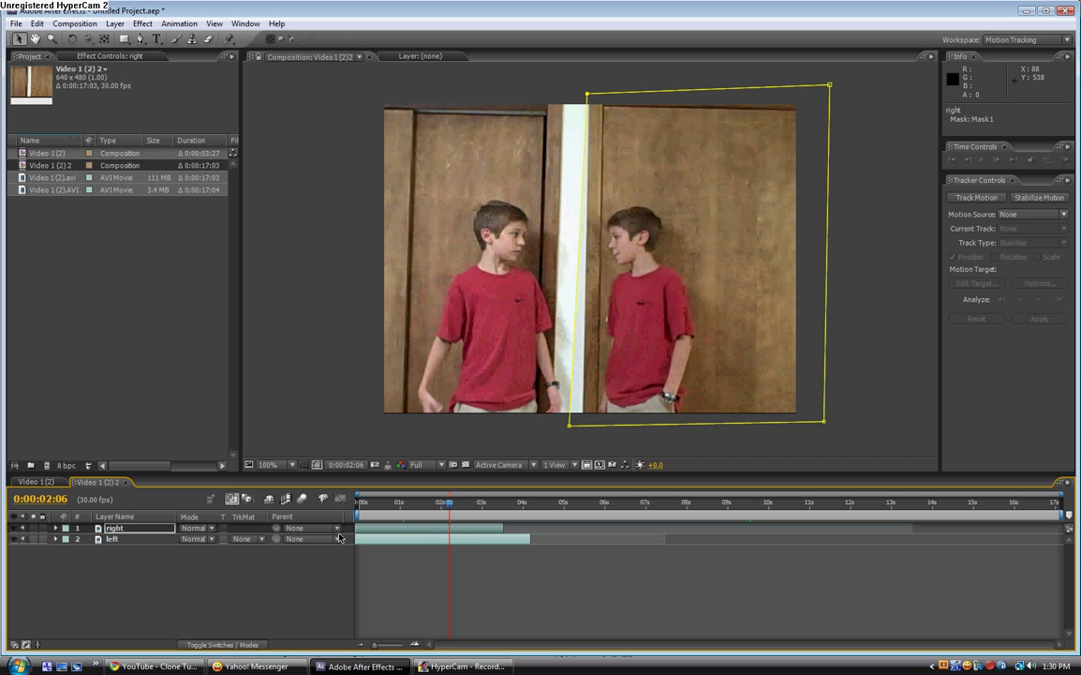
left_click(261, 571)
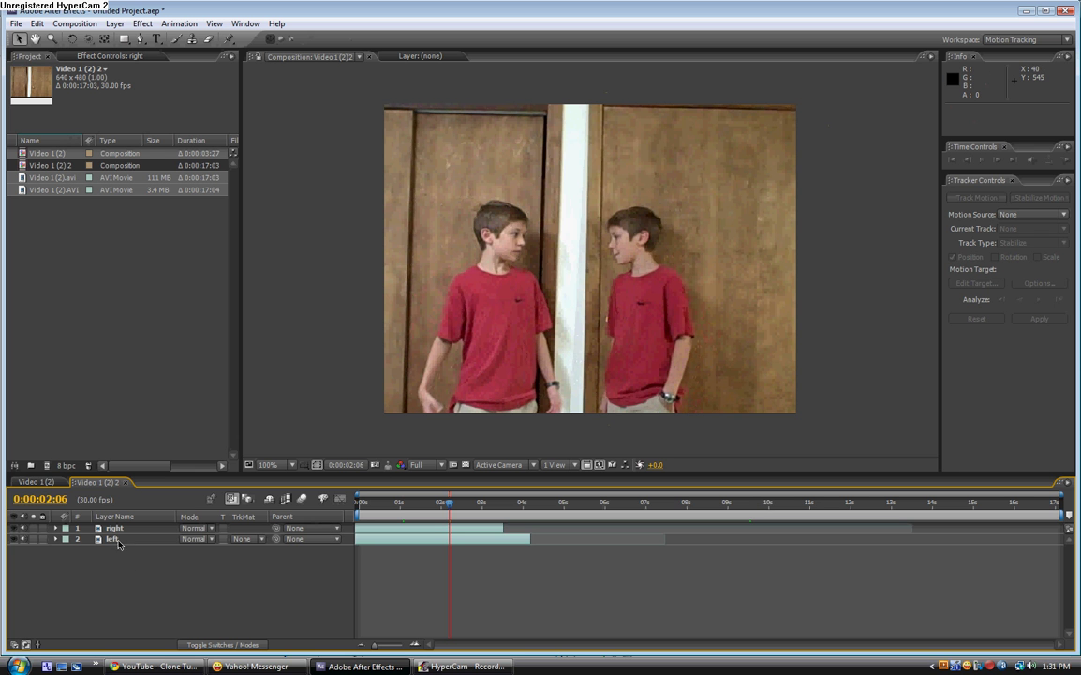
left_click(122, 529)
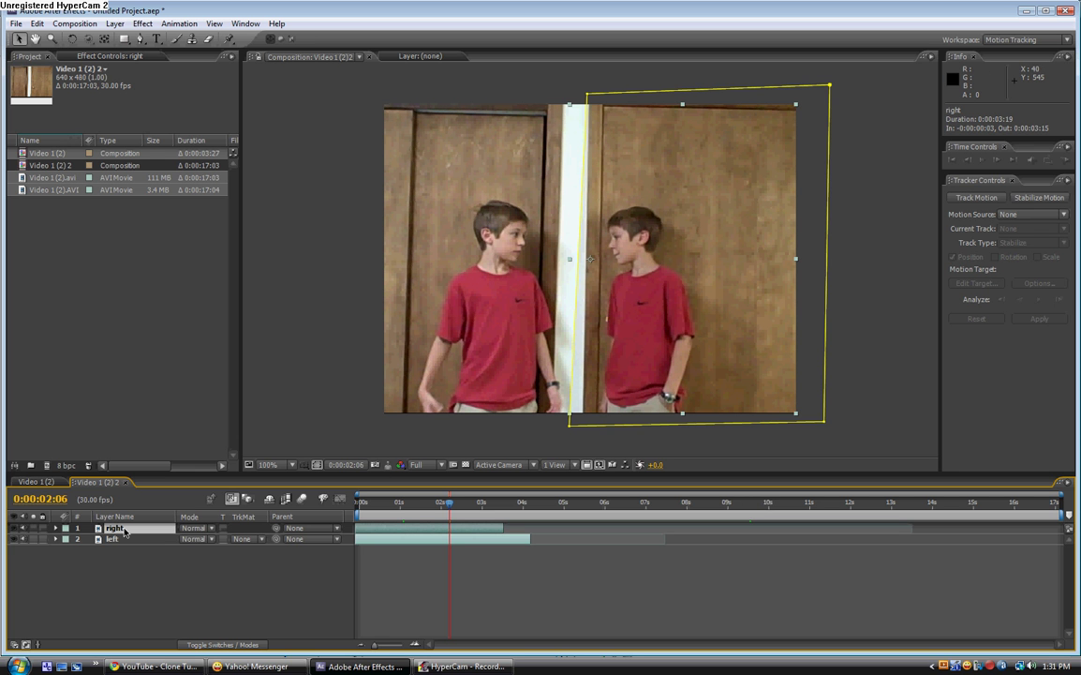
- Set the right layer's Mask Feather to 49.0 pixels and scrub to review the softened seam
key("f")
left_click(100, 550)
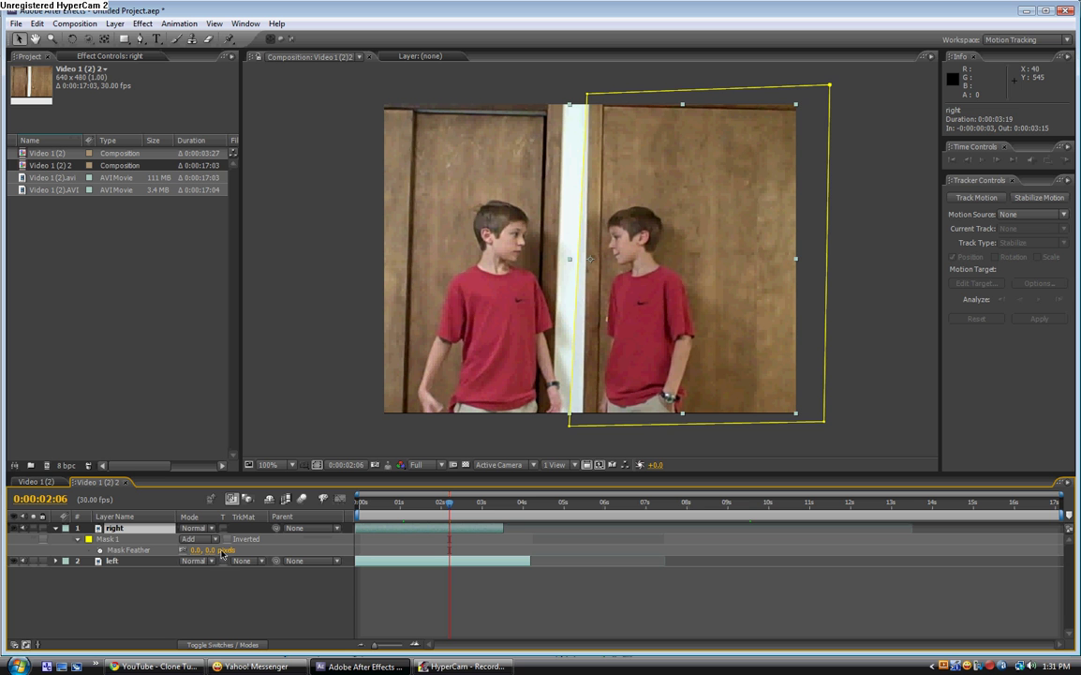
left_click_drag(197, 550, 225, 550)
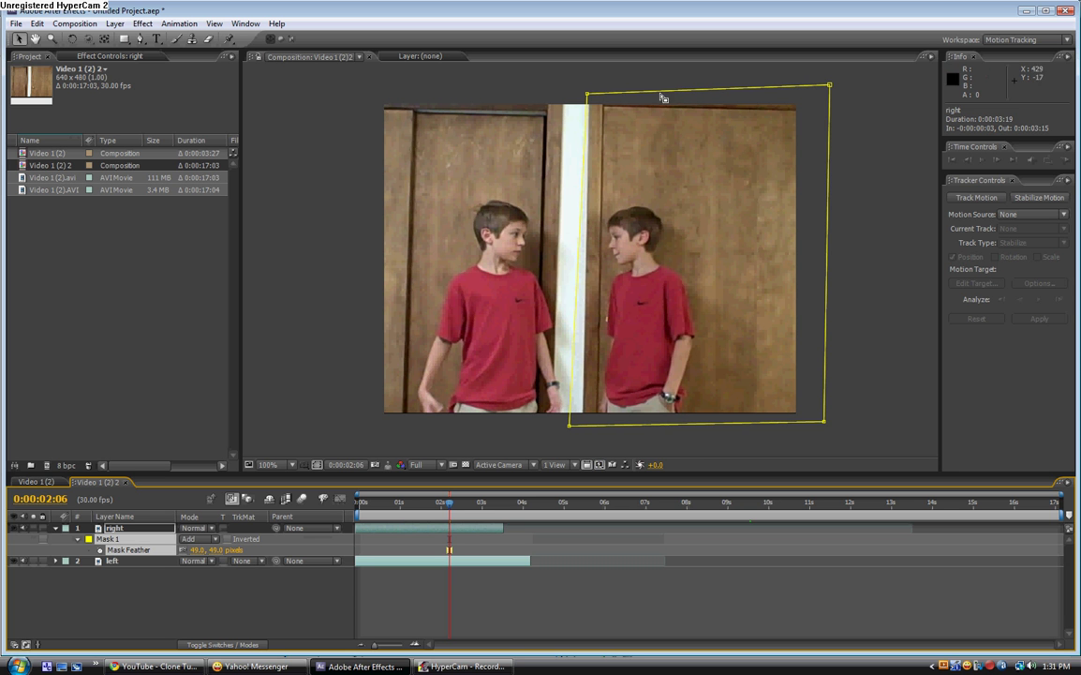
left_click(267, 586)
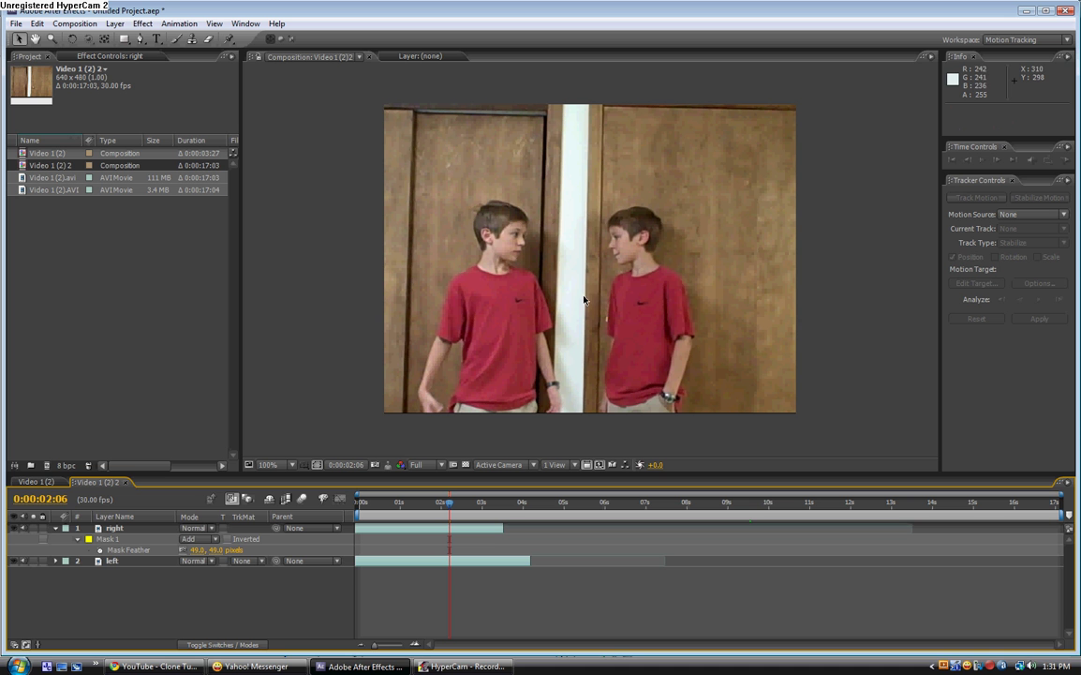
left_click(56, 527)
left_click_drag(391, 506, 505, 507)
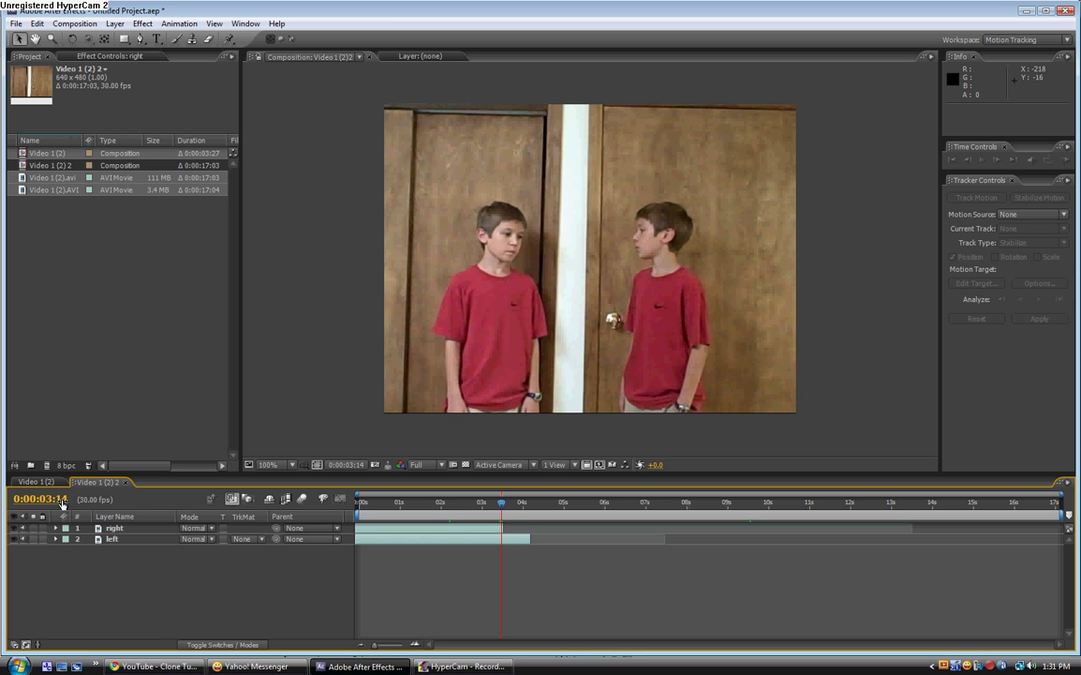
- Set the composition duration to 0:00:03:14 and RAM-preview it from the start
left_click(75, 23)
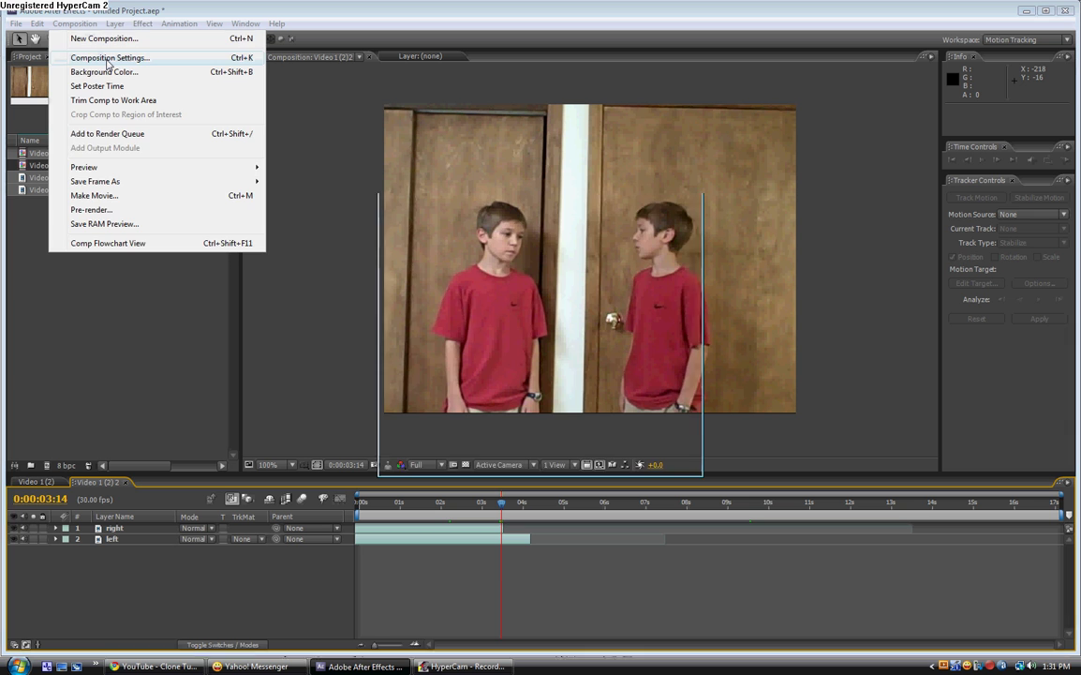
left_click(108, 59)
left_click(487, 404)
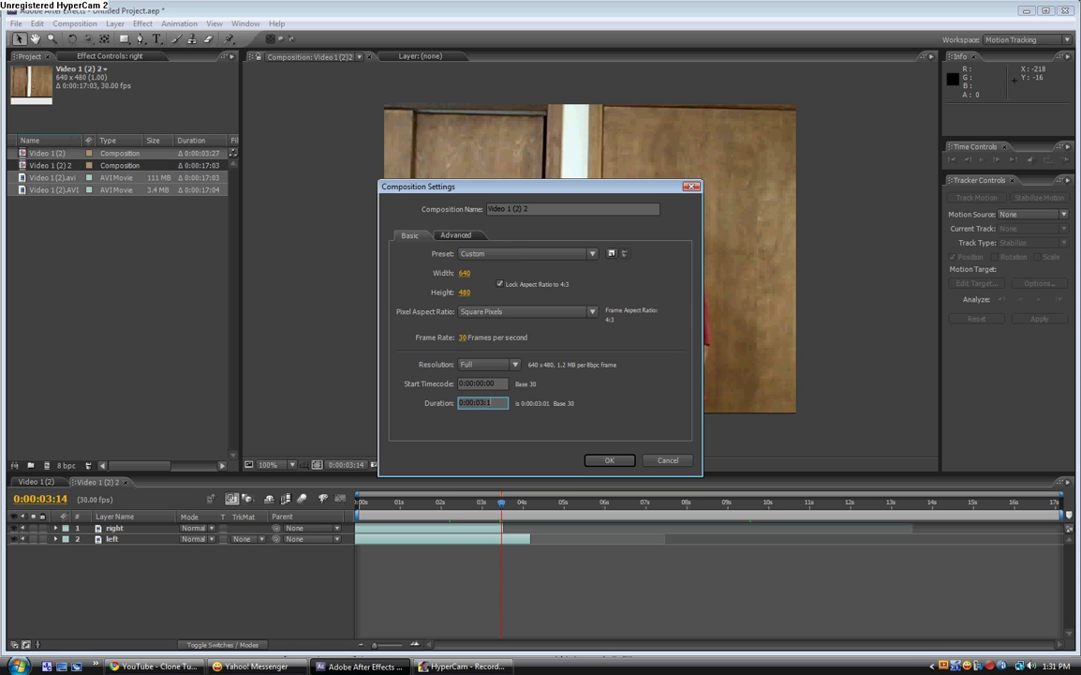
key("Return")
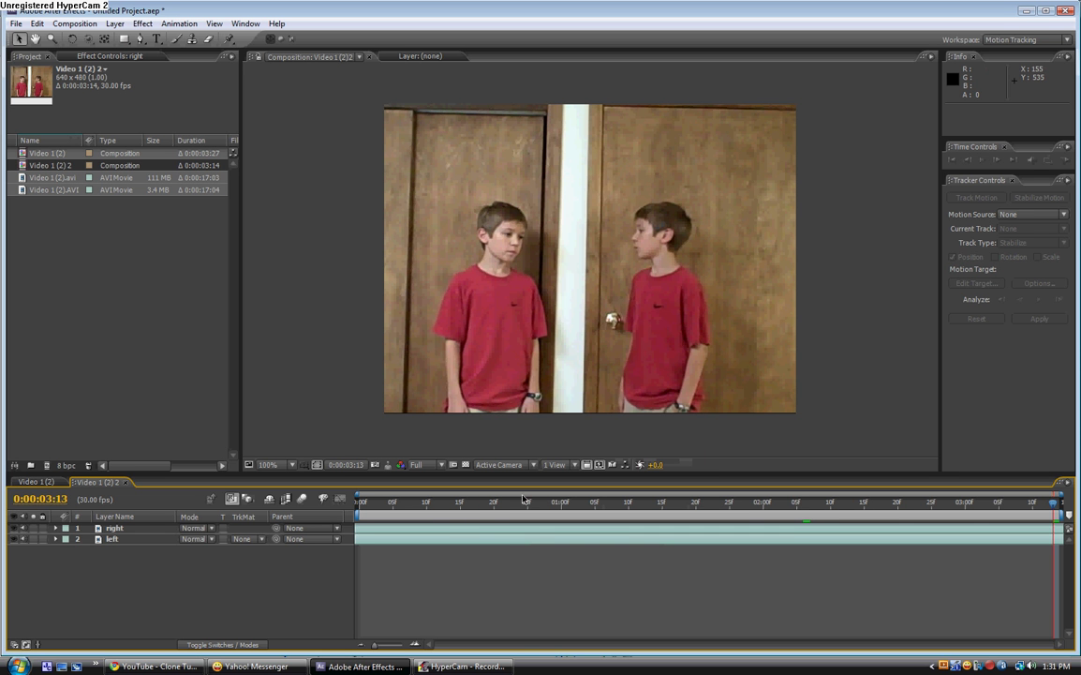
left_click_drag(980, 506, 328, 506)
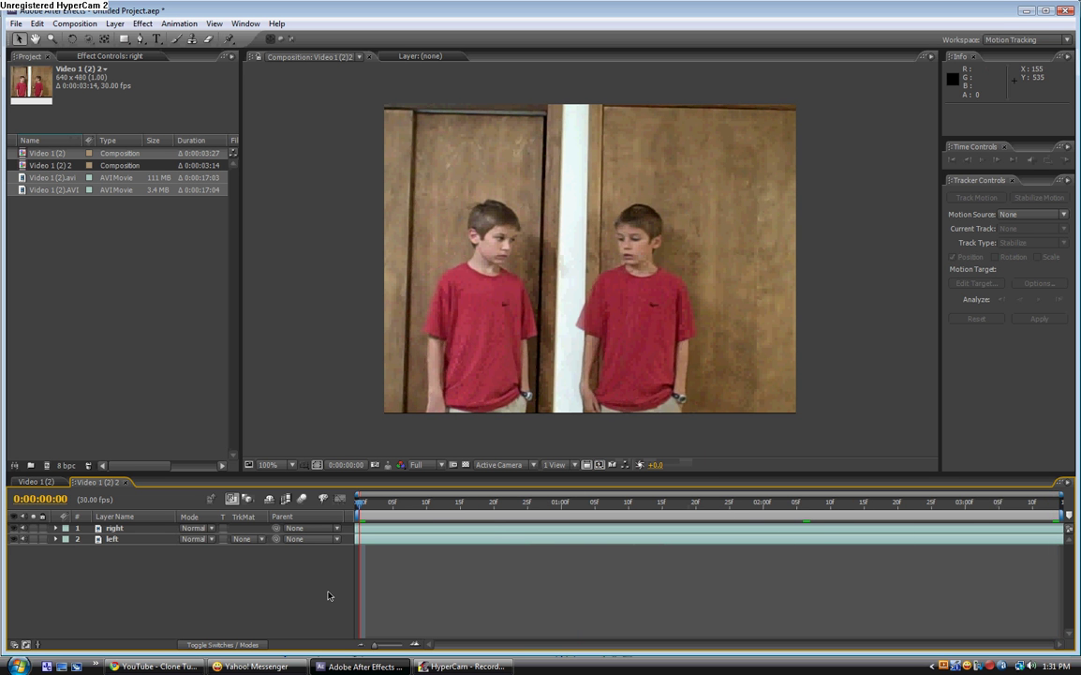
key("KP_0")
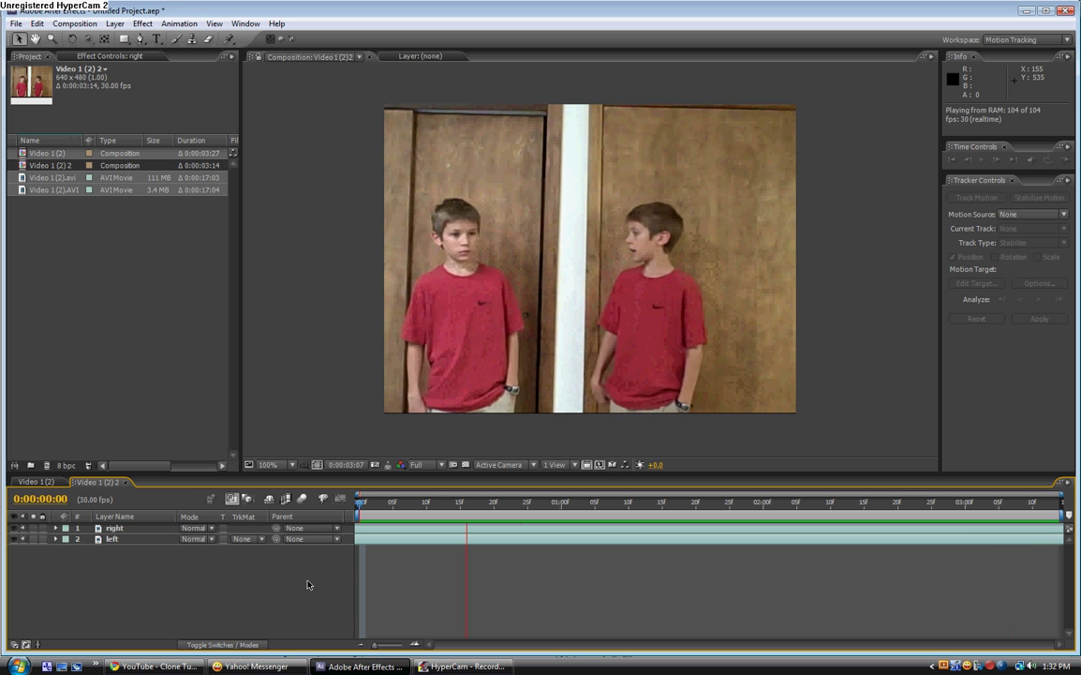
- Extend the composition duration to 0:00:03:25 and inspect the right layer's final frames
left_click(307, 585)
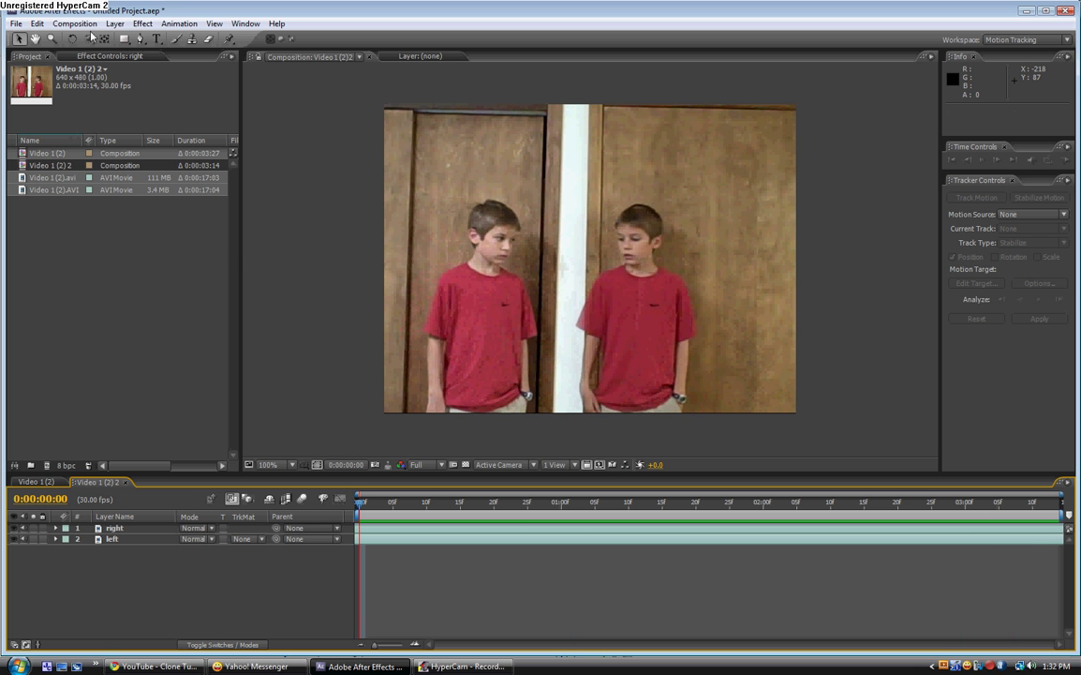
left_click(75, 23)
left_click(72, 60)
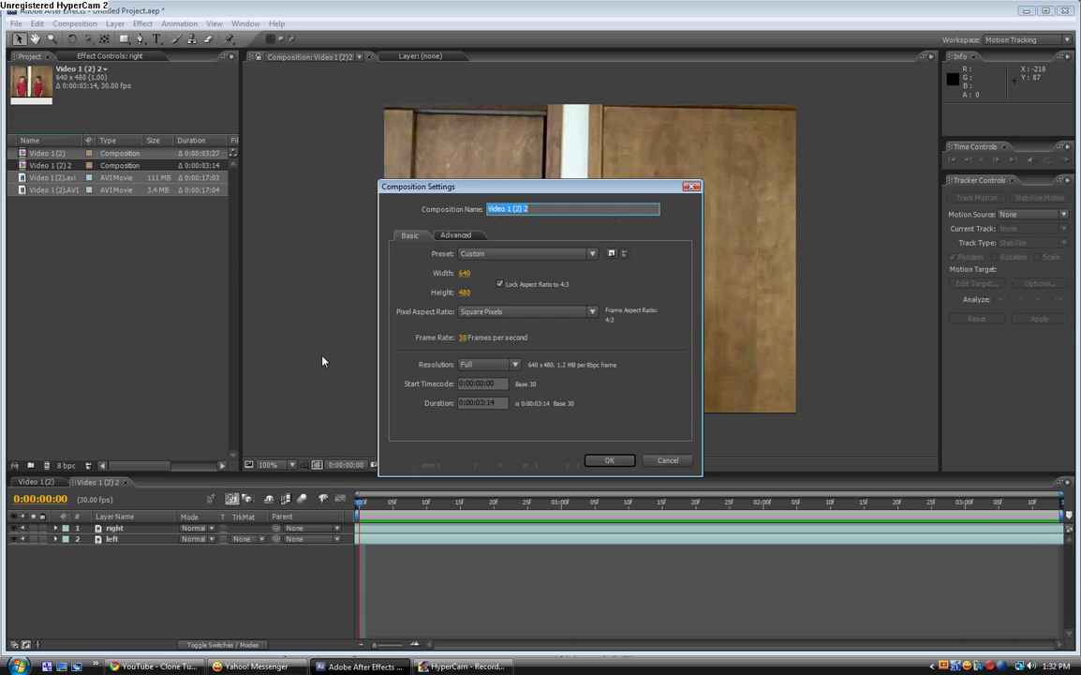
left_click(488, 402)
key("BackSpace")
key("BackSpace")
key("BackSpace")
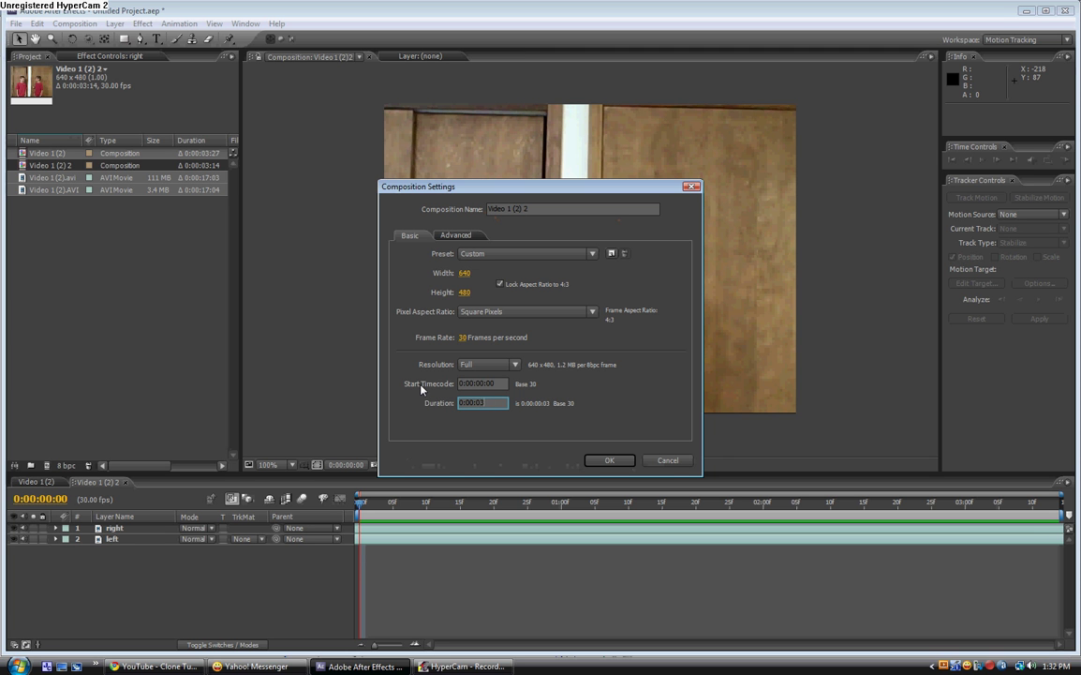
type(":25")
left_click(611, 460)
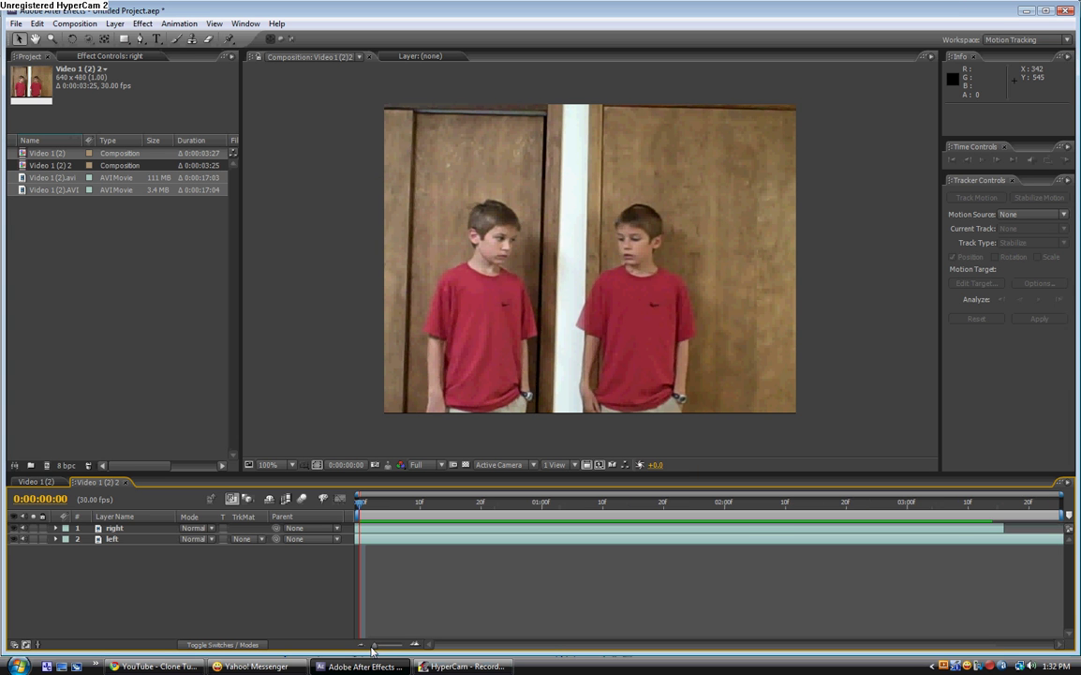
left_click_drag(990, 503, 1029, 508)
left_click(1001, 527)
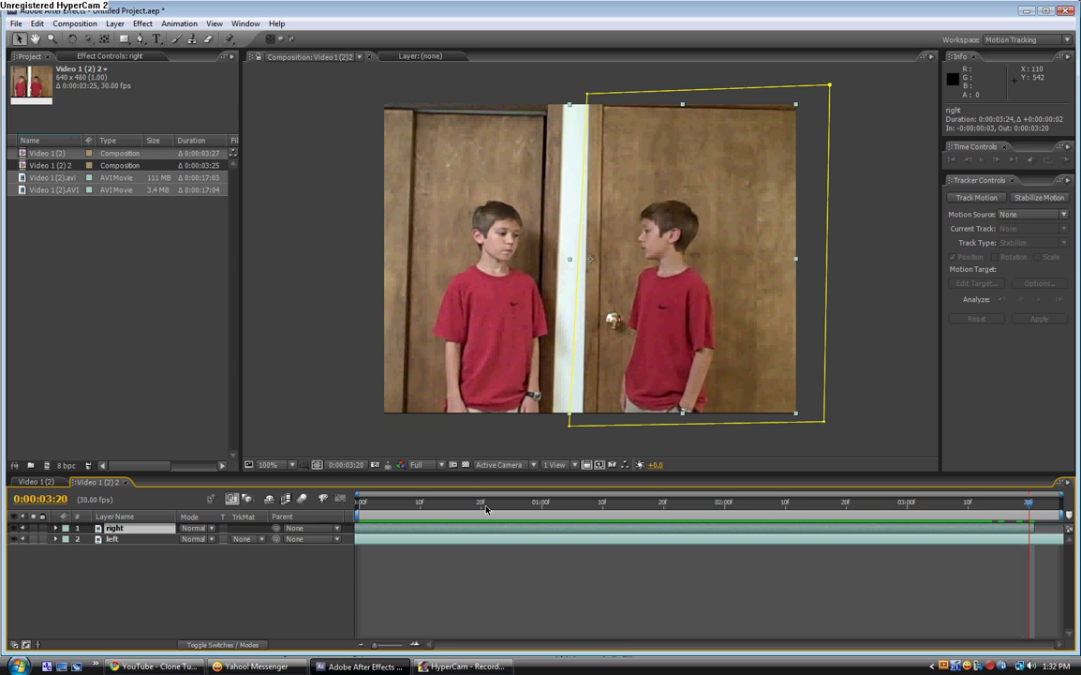
- Set the composition duration to 0:00:03:20 and RAM-preview the finished clone shot
left_click(75, 23)
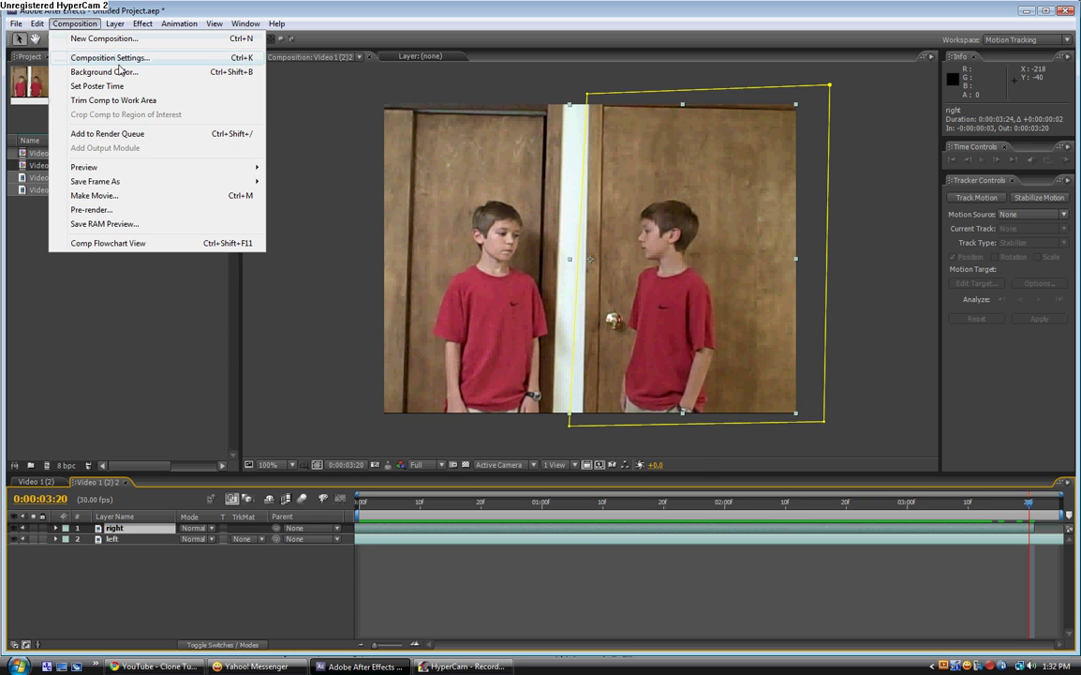
left_click(107, 57)
left_click(491, 404)
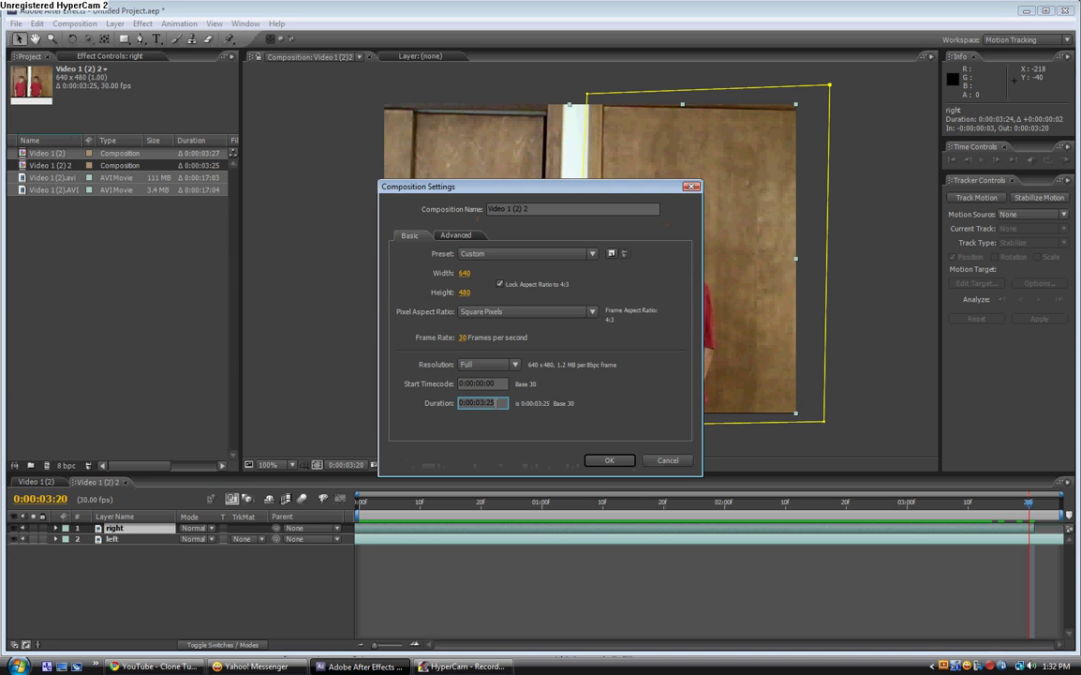
left_click(616, 463)
key("KP_0")
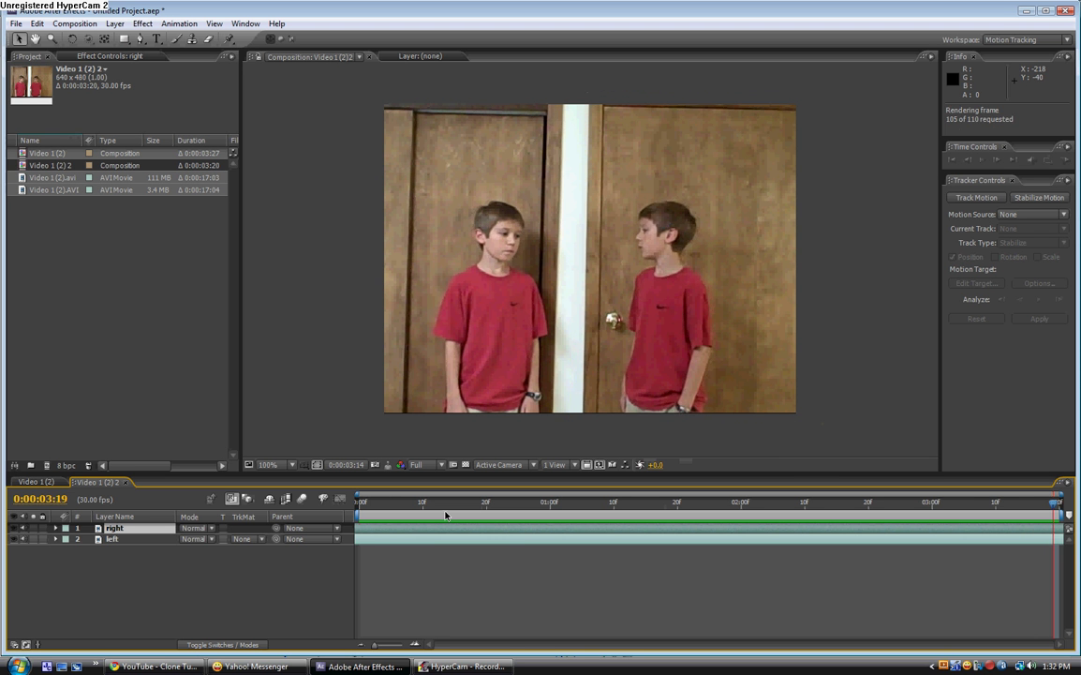